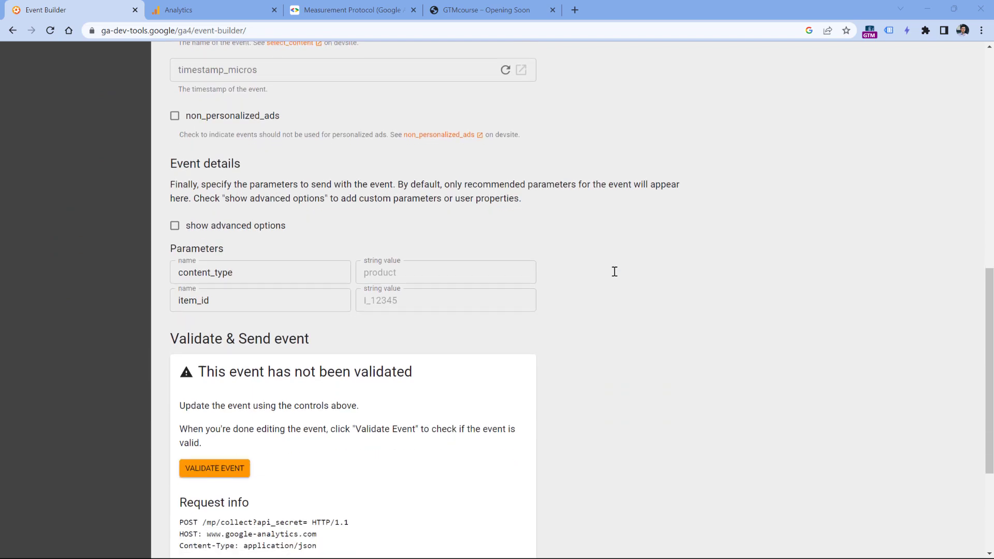
- Switch the Event Builder client from firebase to gtag.js, then move to Google Analytics
{"action": "scroll", "coordinate": [622, 267], "scroll_direction": "up", "scroll_amount": 10}
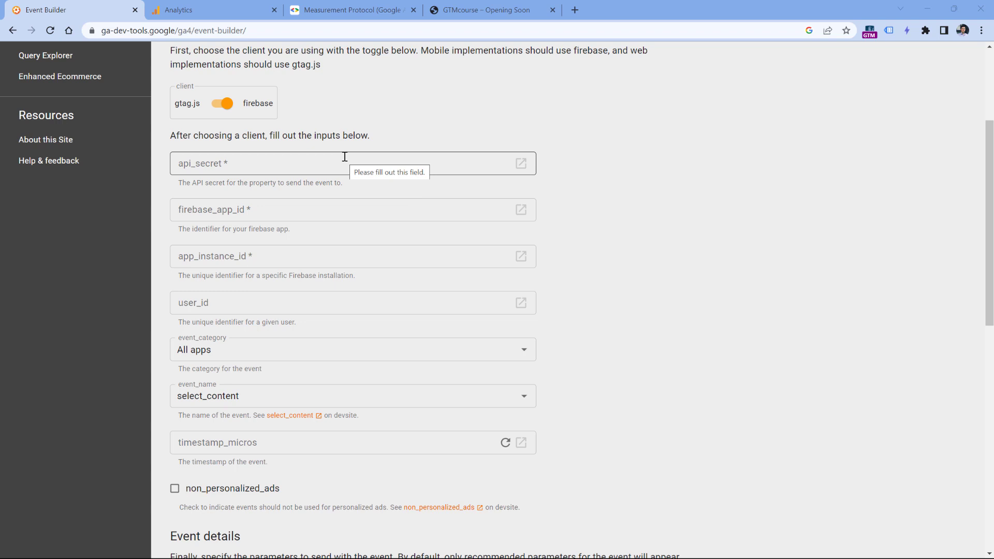
{"action": "scroll", "coordinate": [601, 238], "scroll_direction": "down", "scroll_amount": 6}
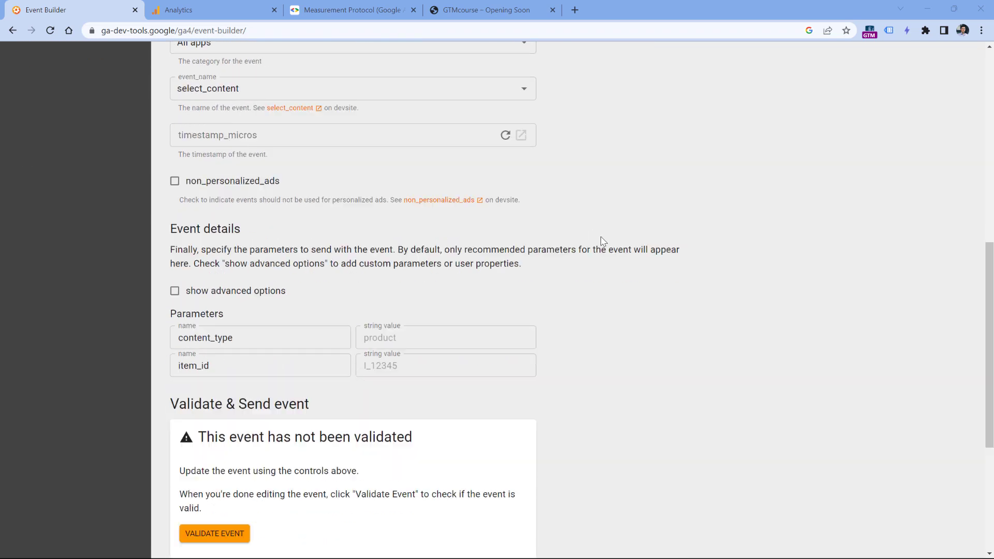
{"action": "scroll", "coordinate": [602, 241], "scroll_direction": "down", "scroll_amount": 5}
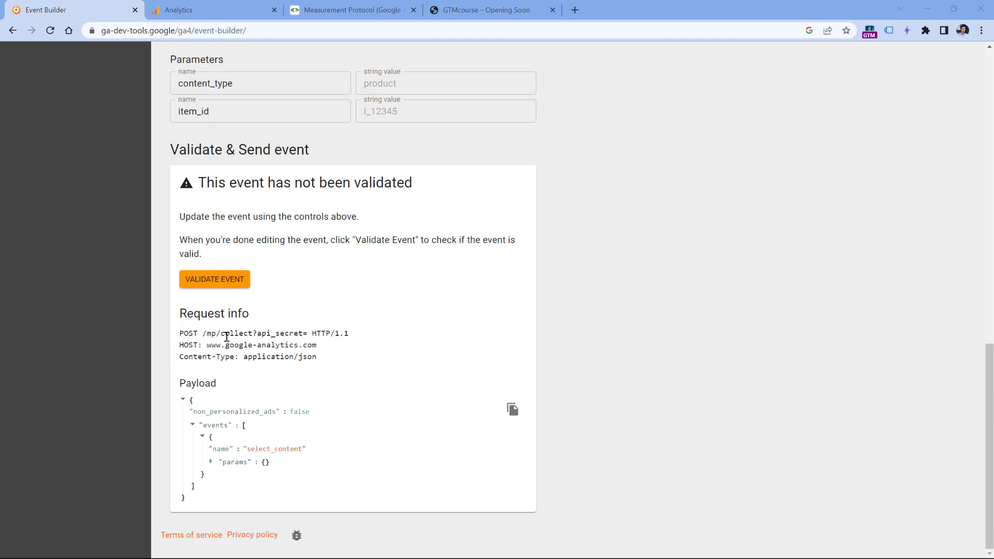
{"action": "scroll", "coordinate": [491, 285], "scroll_direction": "up", "scroll_amount": 12}
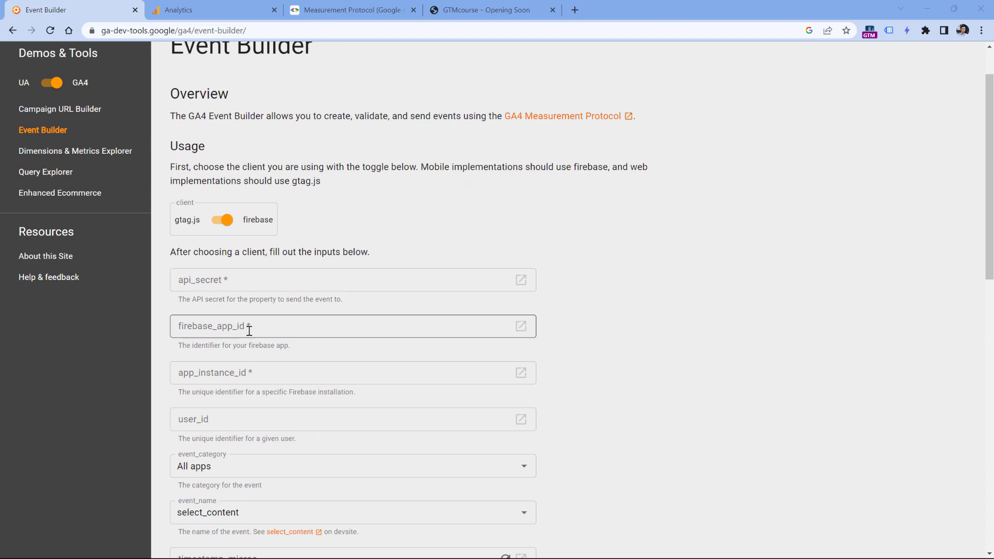
{"action": "scroll", "coordinate": [247, 331], "scroll_direction": "down", "scroll_amount": 2}
{"action": "scroll", "coordinate": [246, 338], "scroll_direction": "down", "scroll_amount": 6}
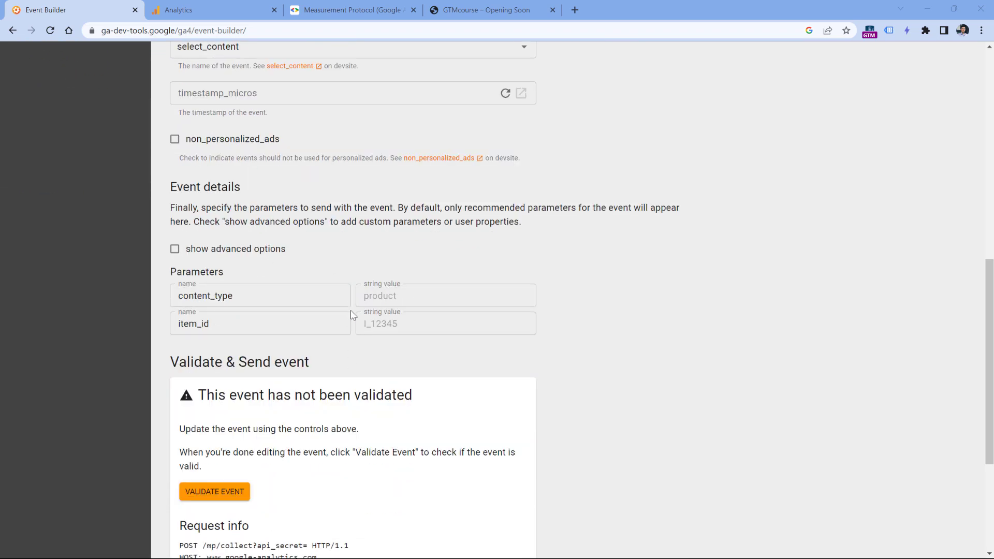
{"action": "scroll", "coordinate": [399, 212], "scroll_direction": "up", "scroll_amount": 8}
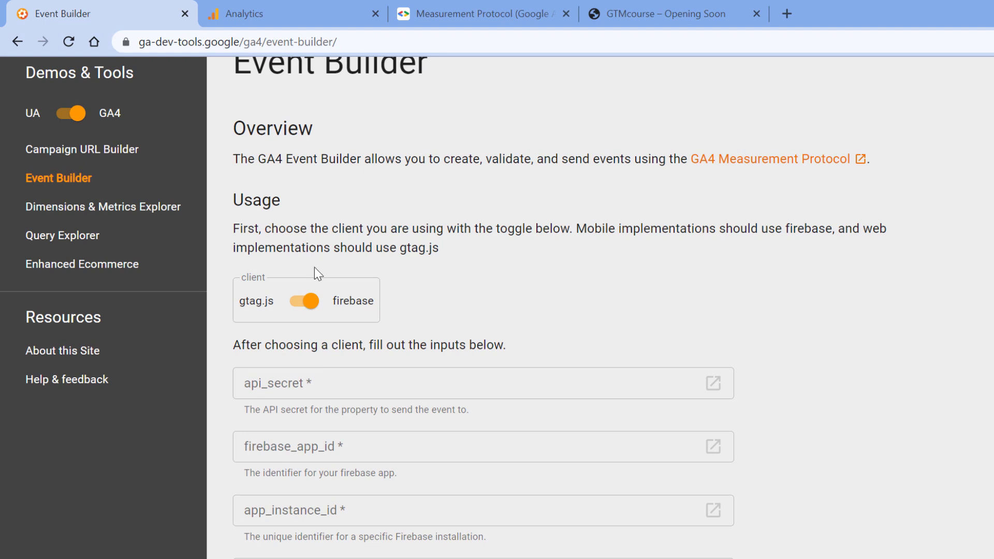
{"action": "left_click", "coordinate": [304, 305]}
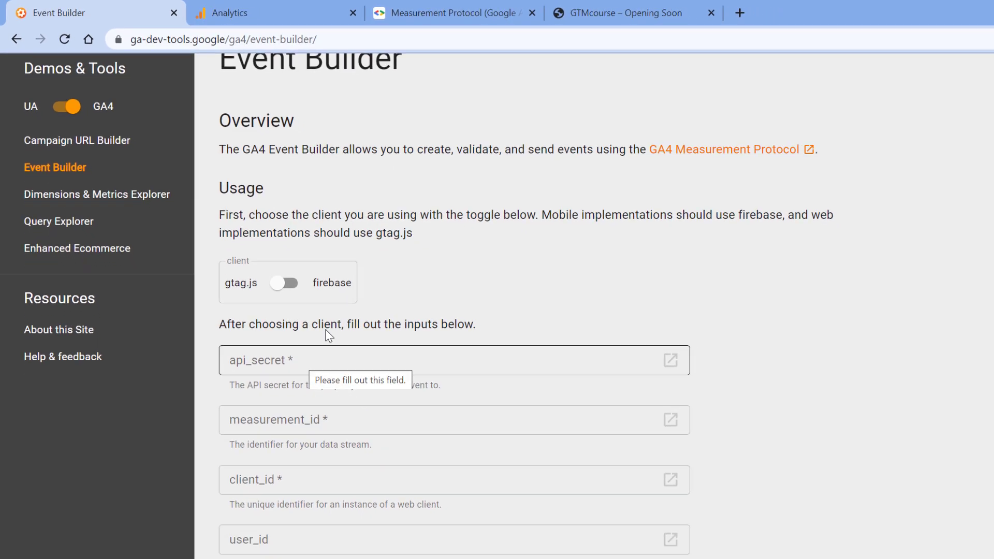
{"action": "left_click", "coordinate": [270, 12]}
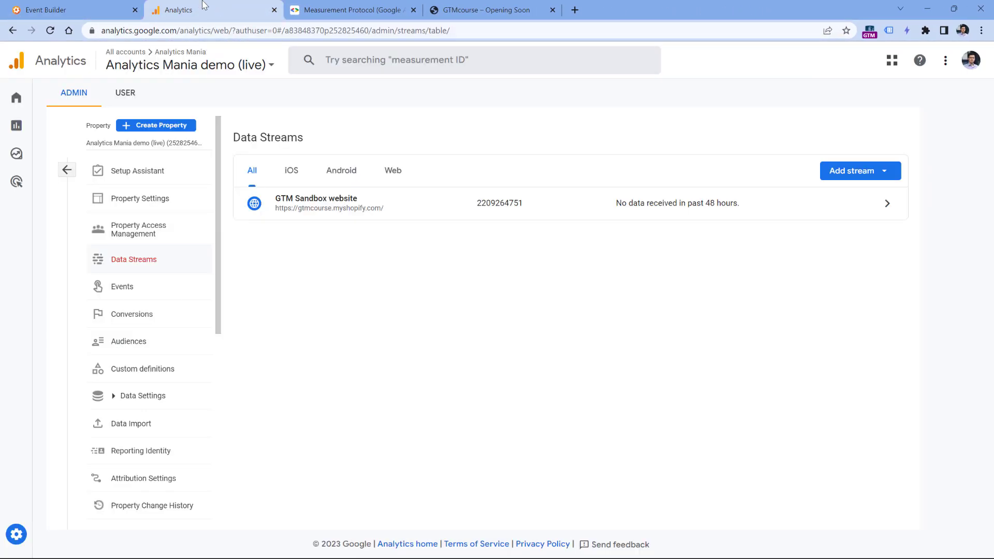
- Navigate Admin > Data Streams > GTM Sandbox website to its Measurement Protocol API secrets
{"action": "left_click", "coordinate": [68, 170]}
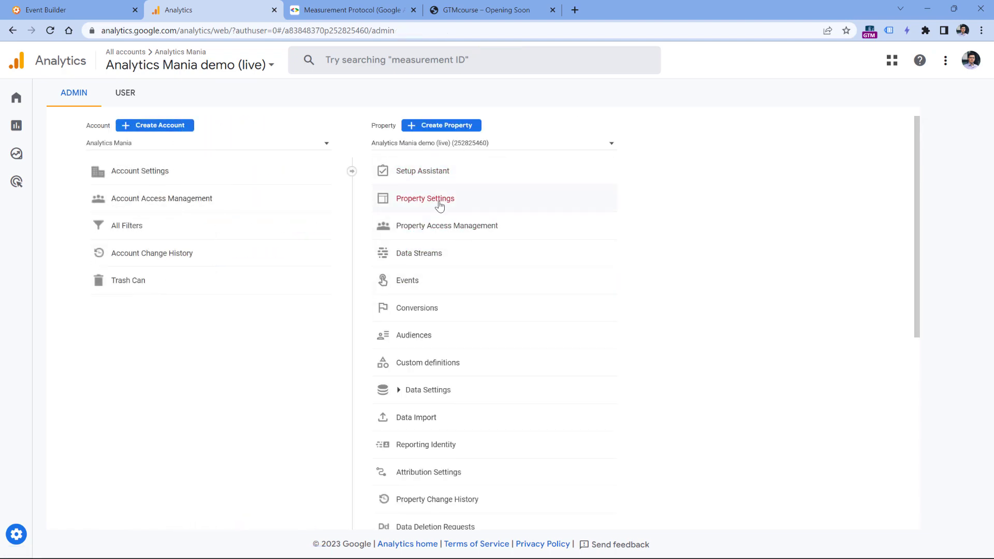
{"action": "left_click", "coordinate": [425, 255]}
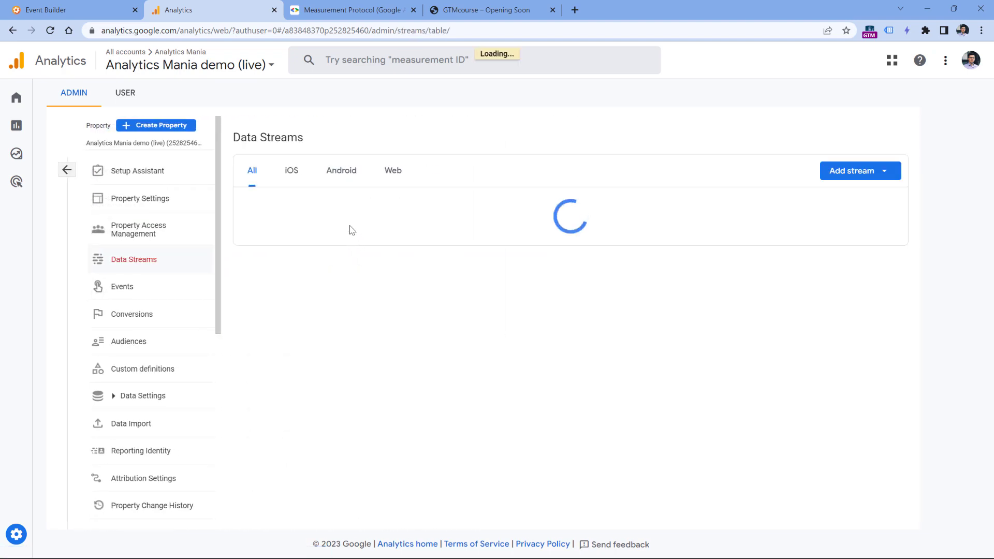
{"action": "left_click", "coordinate": [377, 207]}
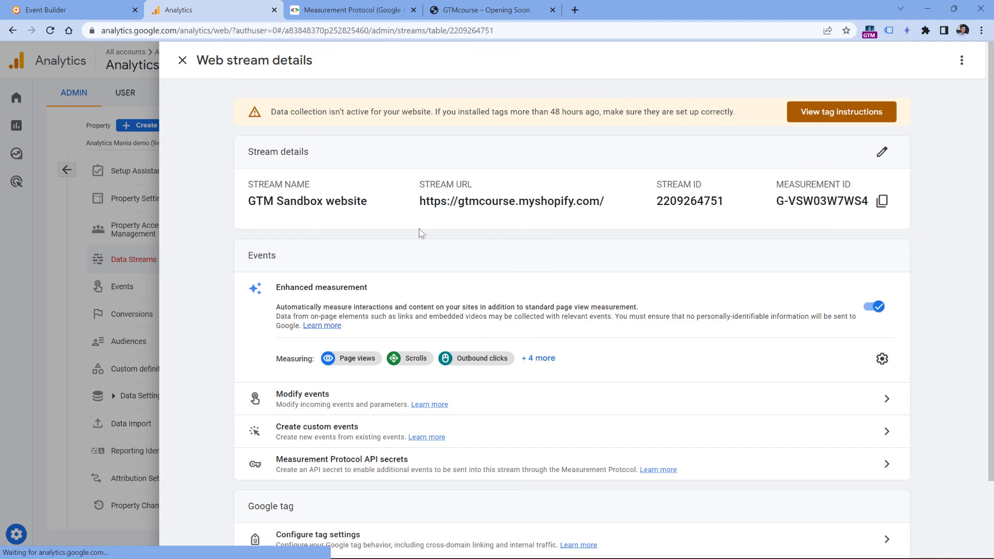
{"action": "left_click", "coordinate": [345, 464]}
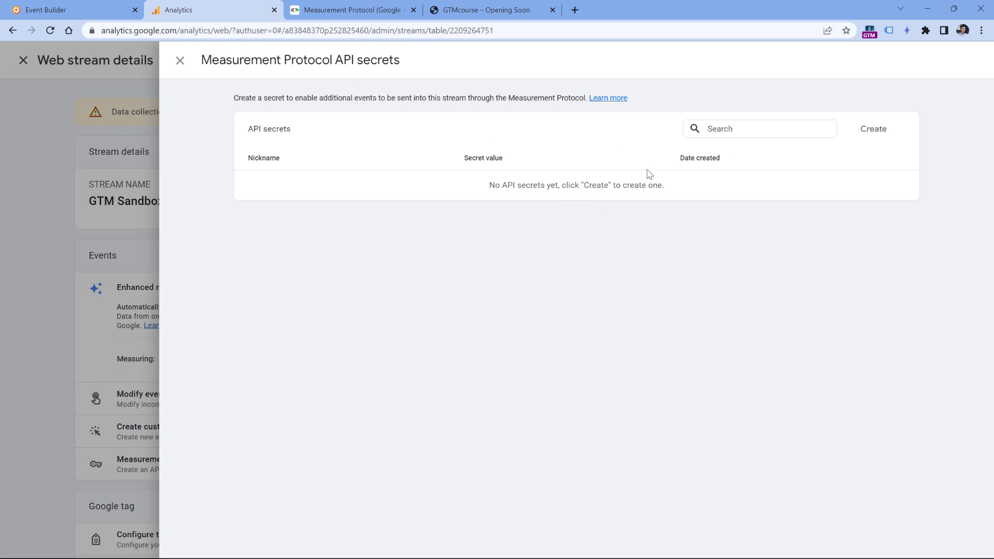
- Create a new Measurement Protocol API secret nicknamed 'Demo'
{"action": "left_click", "coordinate": [874, 130]}
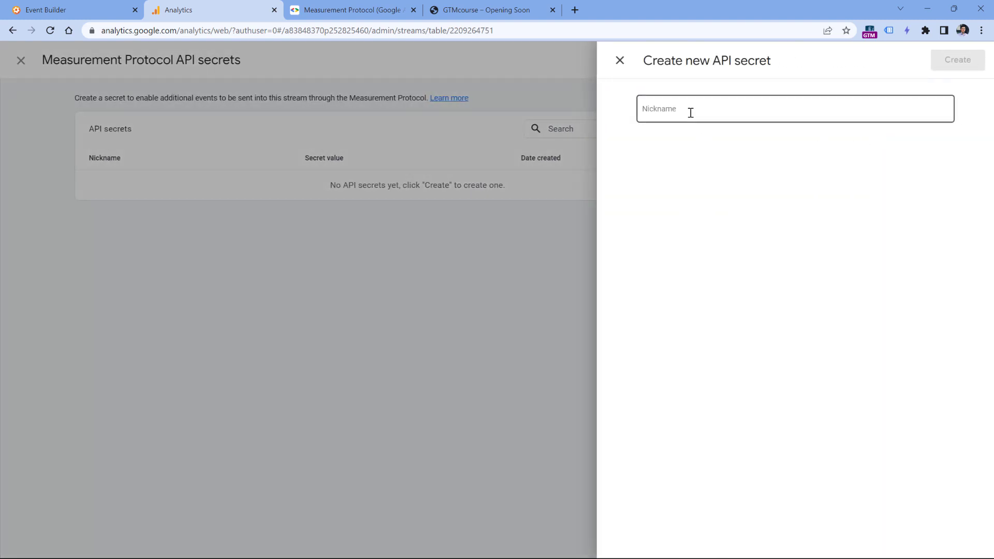
{"action": "left_click", "coordinate": [691, 112]}
{"action": "type", "text": "De"}
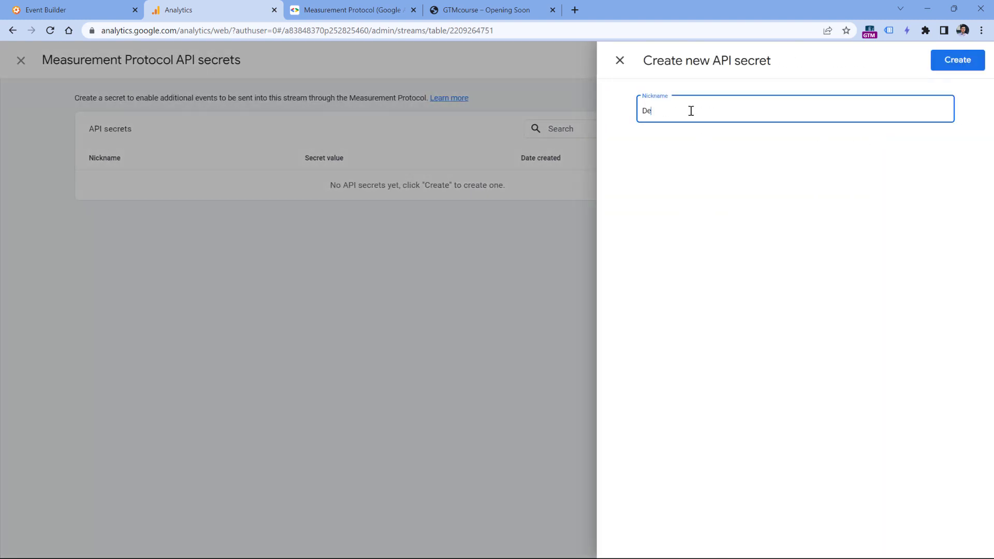
{"action": "type", "text": "mo"}
{"action": "left_click", "coordinate": [965, 64]}
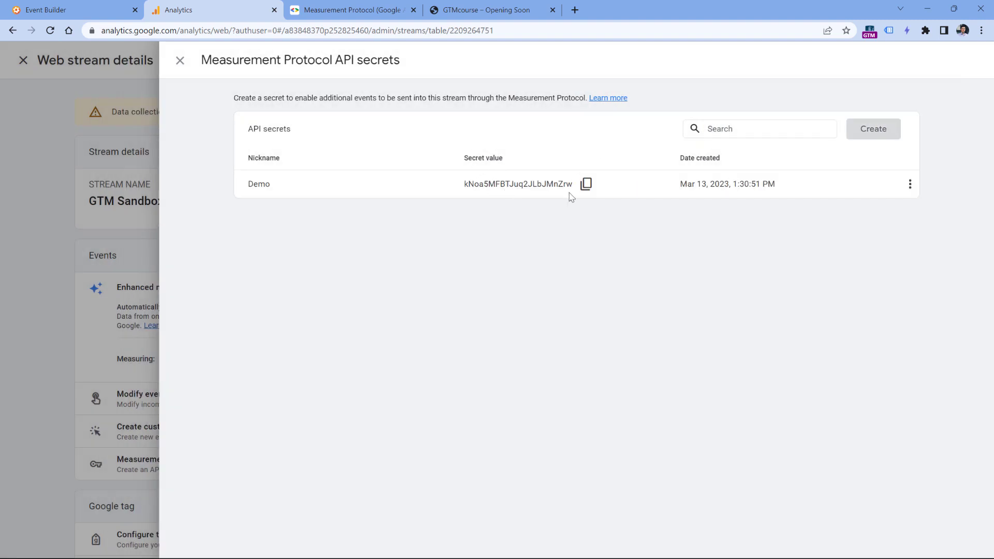
- Copy the Demo secret value into the Event Builder's api_secret field
{"action": "left_click", "coordinate": [587, 184]}
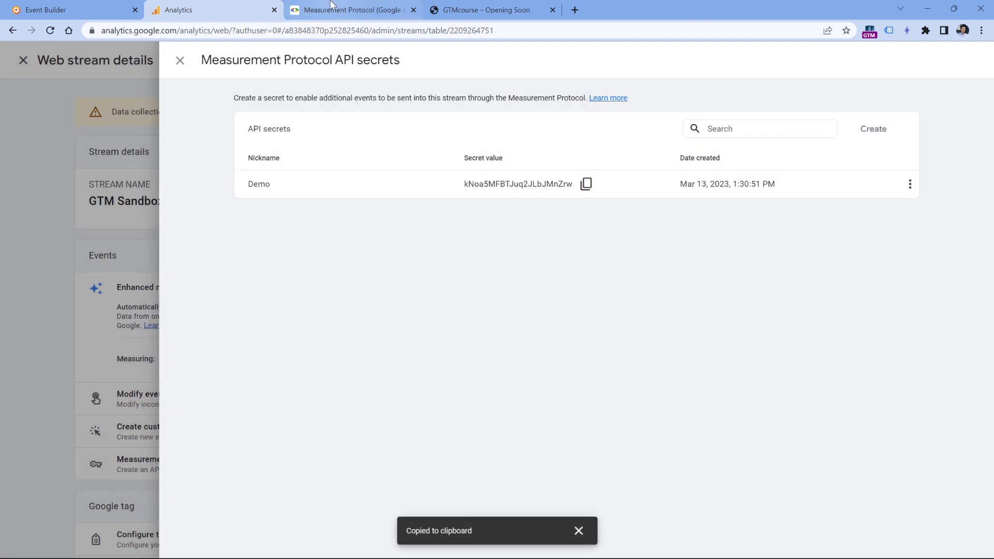
{"action": "left_click", "coordinate": [78, 10]}
{"action": "left_click", "coordinate": [250, 282]}
{"action": "key", "text": "ctrl+v"}
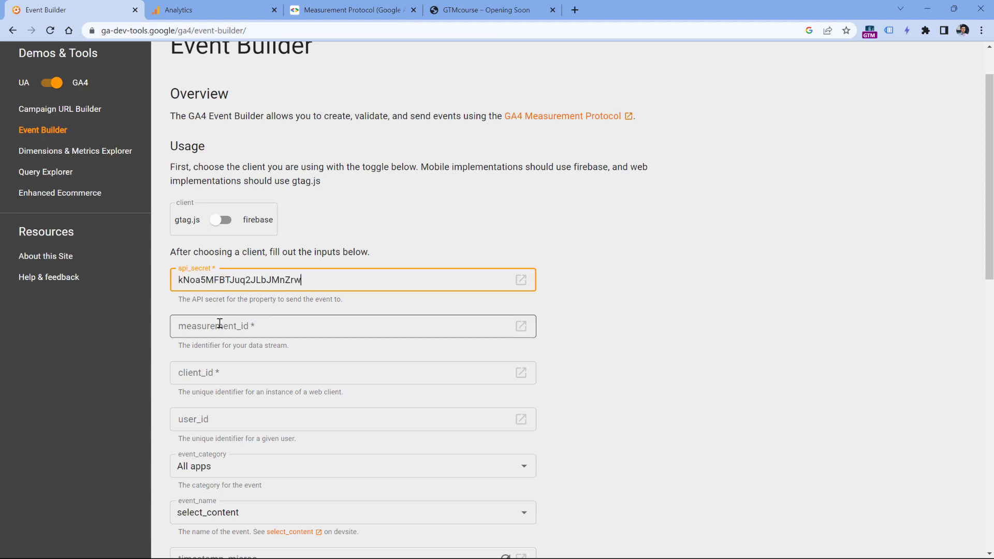
{"action": "left_click", "coordinate": [209, 5]}
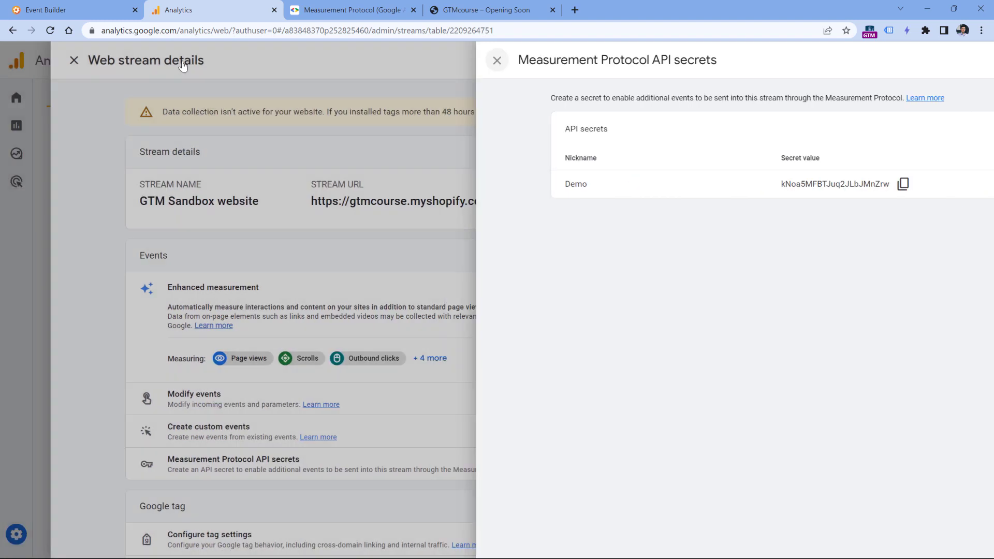
- Copy the GTM Sandbox stream's measurement ID into Event Builder's measurement_id field
{"action": "left_click", "coordinate": [183, 63]}
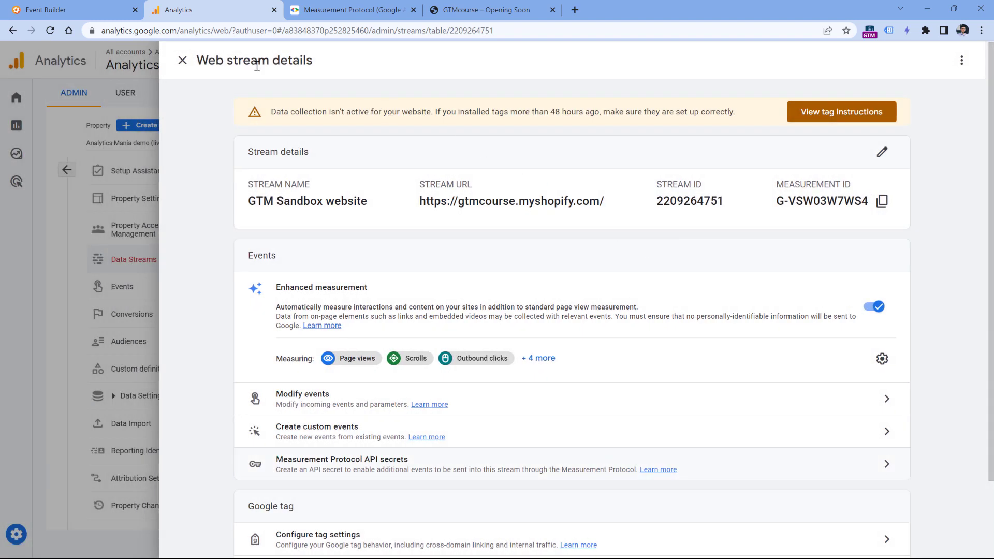
{"action": "left_click", "coordinate": [882, 206]}
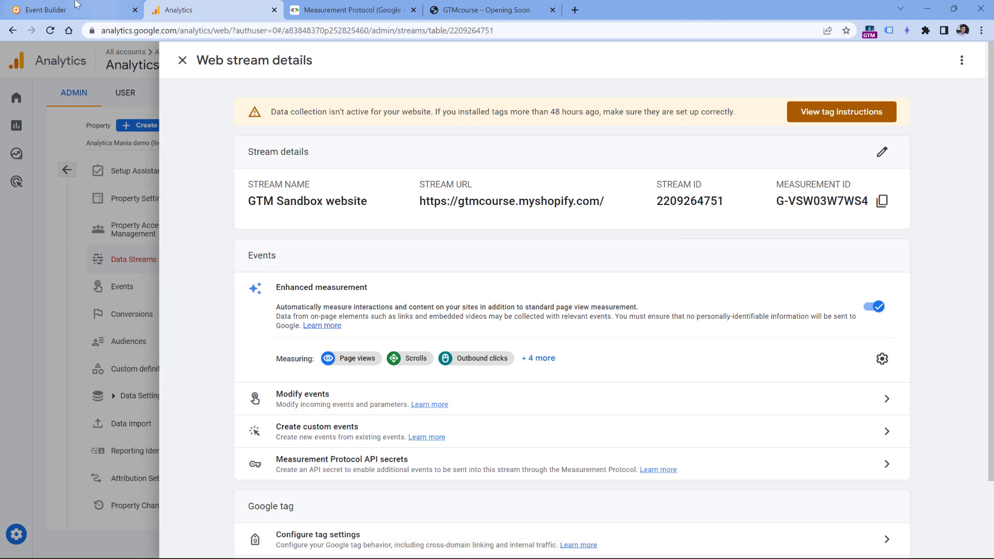
{"action": "left_click", "coordinate": [72, 10]}
{"action": "left_click", "coordinate": [230, 327]}
{"action": "key", "text": "ctrl+v"}
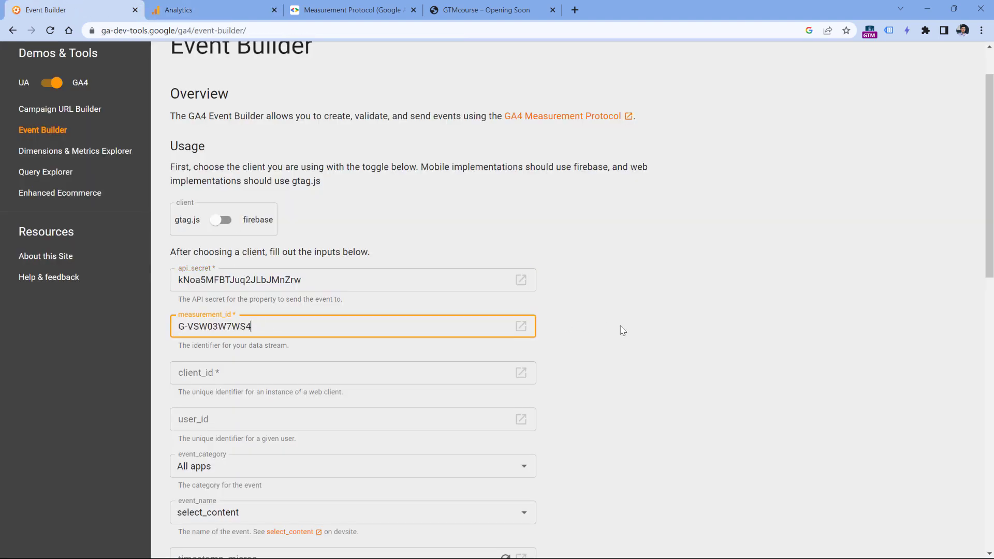
{"action": "left_click", "coordinate": [637, 334]}
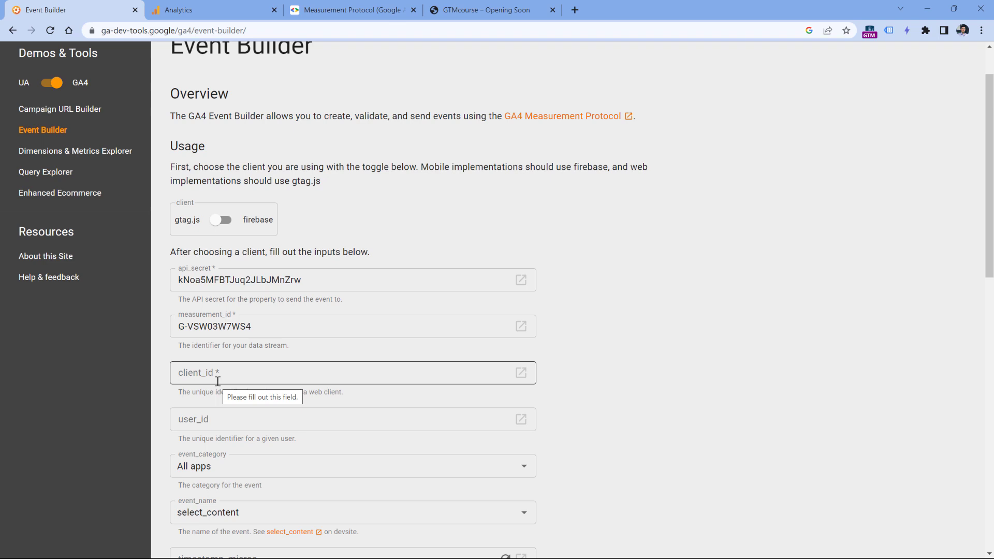
{"action": "left_click", "coordinate": [588, 284]}
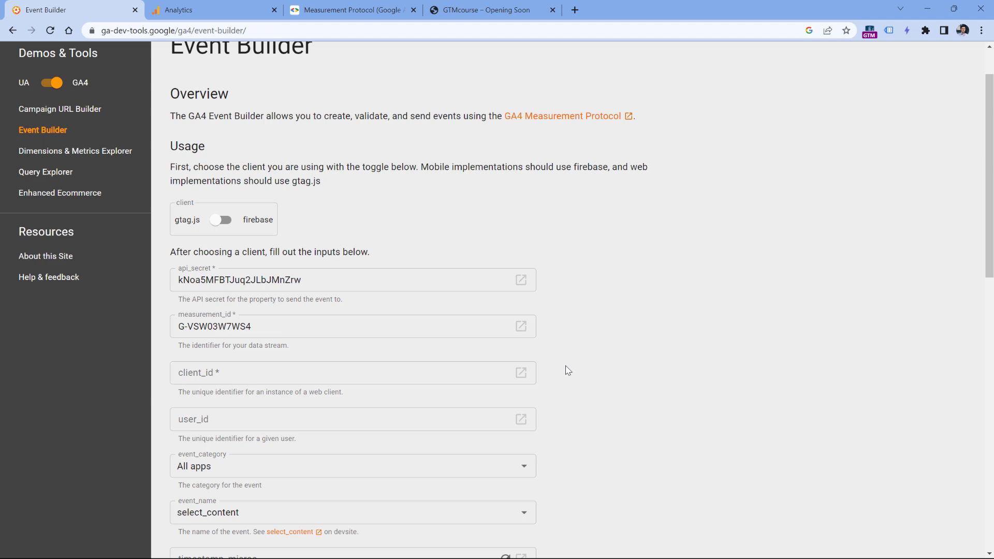
- Open developer tools on the GTMcourse site and show its stored cookies
{"action": "left_click", "coordinate": [486, 9]}
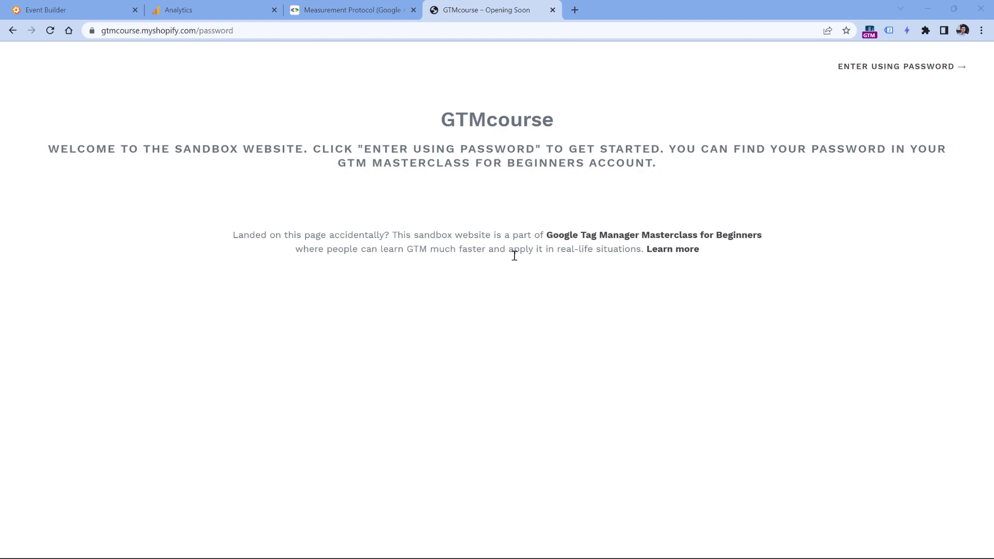
{"action": "left_click", "coordinate": [982, 31]}
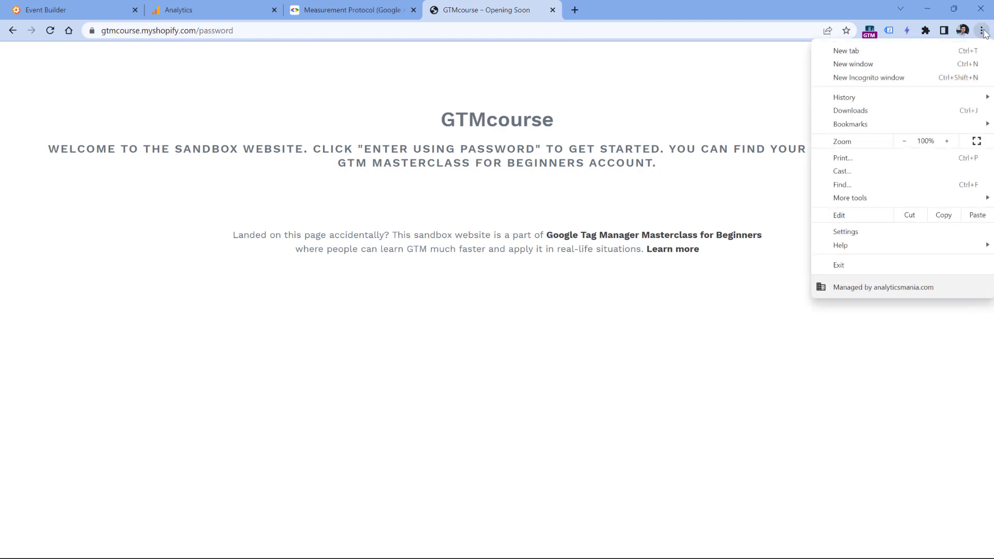
{"action": "mouse_move", "coordinate": [890, 204]}
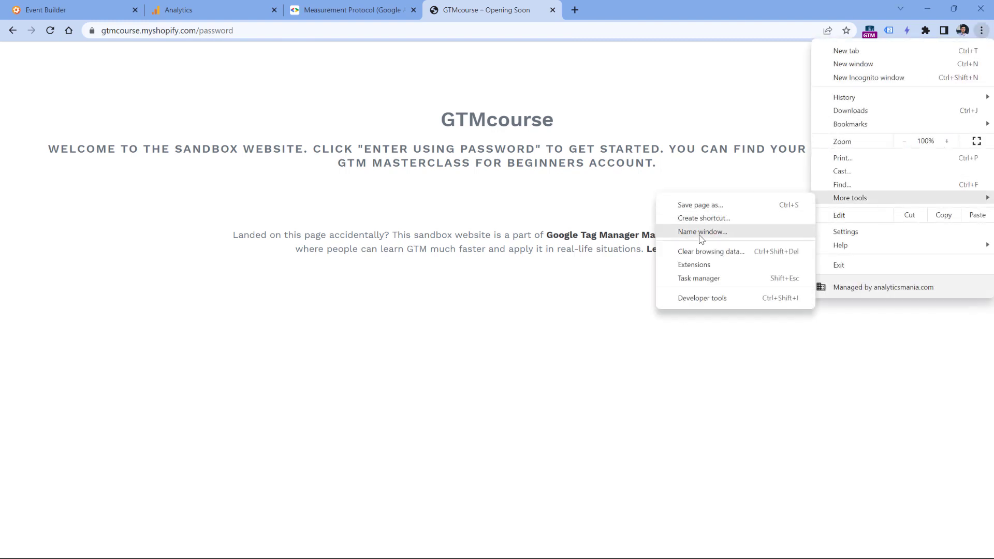
{"action": "left_click", "coordinate": [709, 305]}
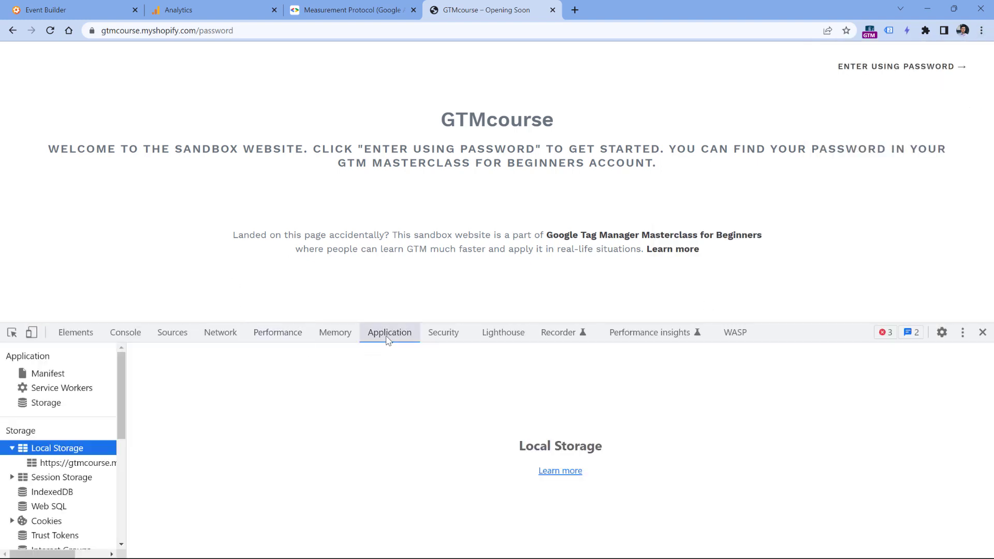
{"action": "left_click", "coordinate": [12, 448]}
{"action": "scroll", "coordinate": [10, 453], "scroll_direction": "down", "scroll_amount": 1}
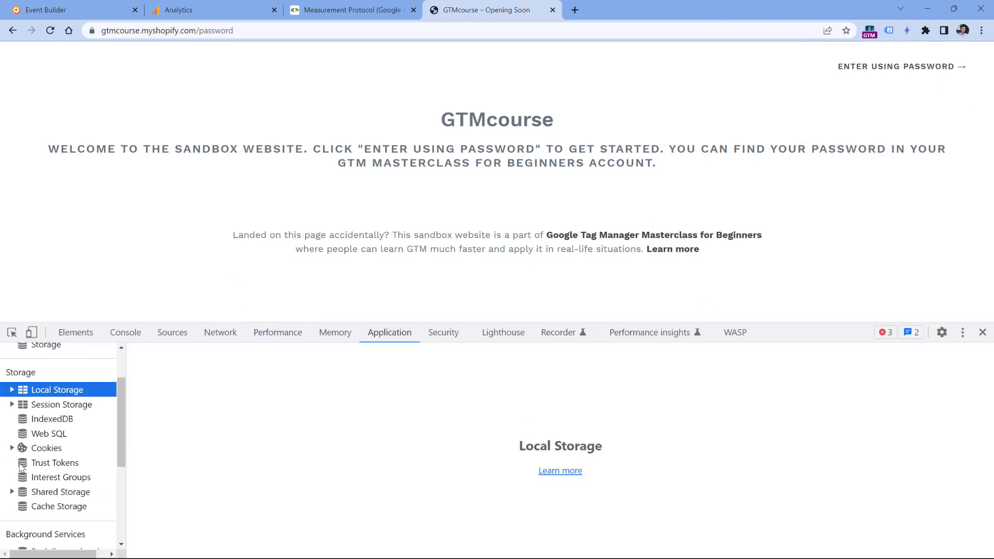
{"action": "left_click", "coordinate": [12, 448]}
{"action": "left_click", "coordinate": [69, 464]}
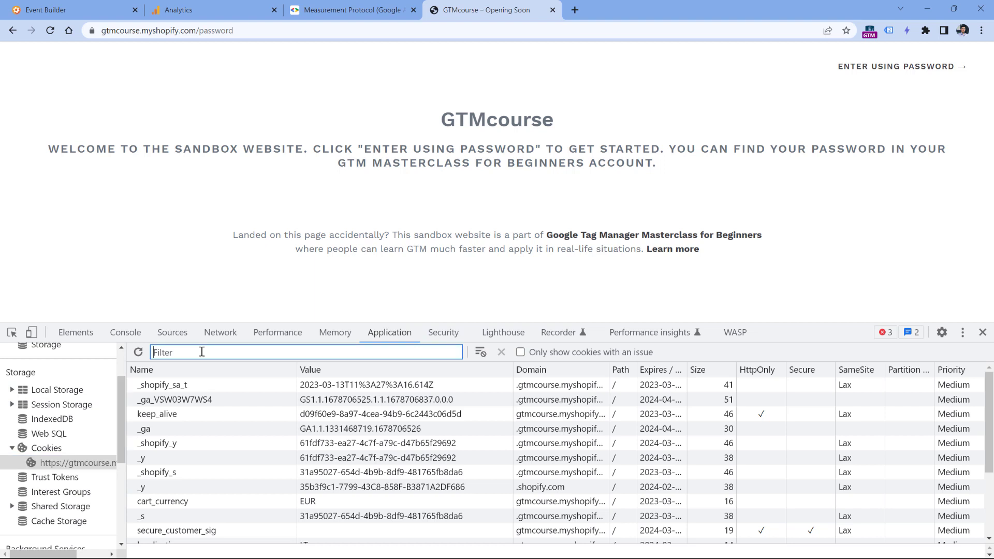
- Filter cookies by _ga and take the client ID after GA1.1. from its value
{"action": "type", "text": "_ga"}
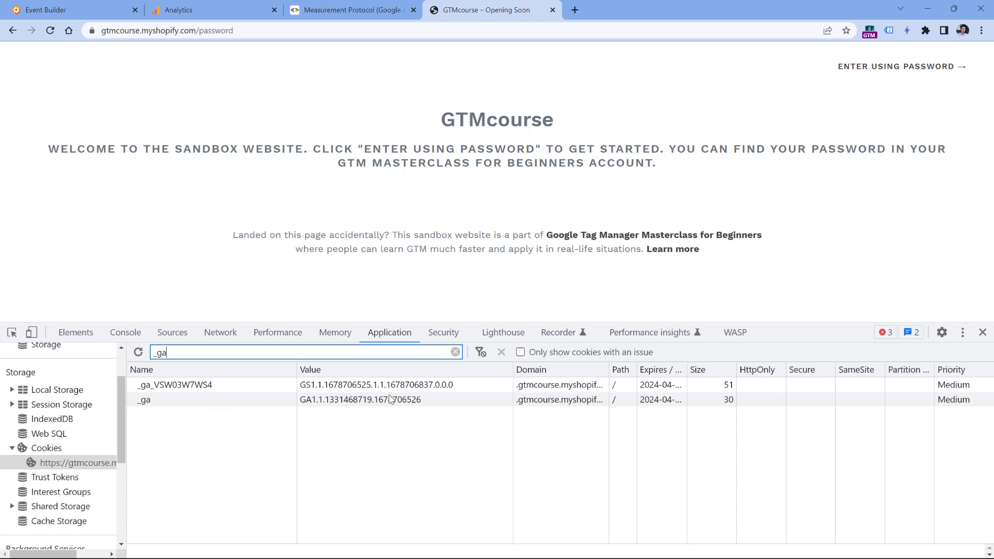
{"action": "key", "text": "ctrl+equal"}
{"action": "key", "text": "ctrl+equal"}
{"action": "double_click", "coordinate": [415, 431]}
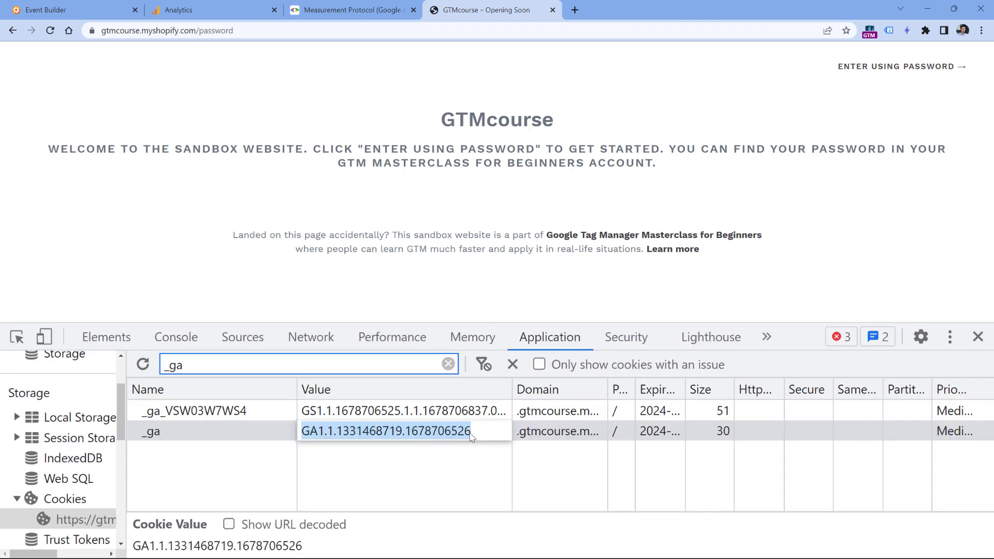
{"action": "left_click_drag", "start_coordinate": [472, 438], "coordinate": [338, 439]}
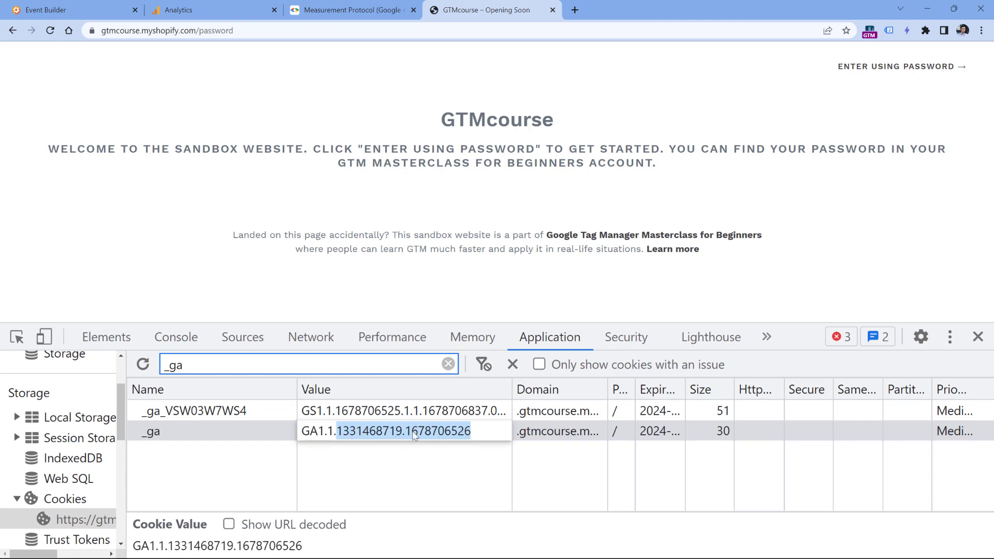
{"action": "left_click_drag", "start_coordinate": [473, 437], "coordinate": [336, 440]}
{"action": "left_click", "coordinate": [114, 10]}
{"action": "left_click", "coordinate": [224, 381]}
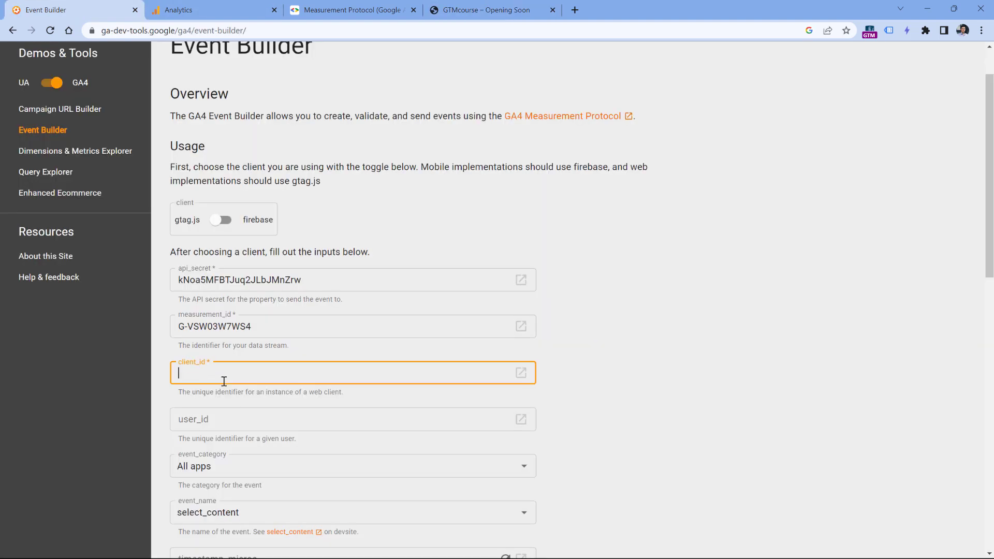
- Paste 1331468719.1678706526 into client_id and review the remaining form fields
{"action": "key", "text": "ctrl+v"}
{"action": "left_click", "coordinate": [654, 362]}
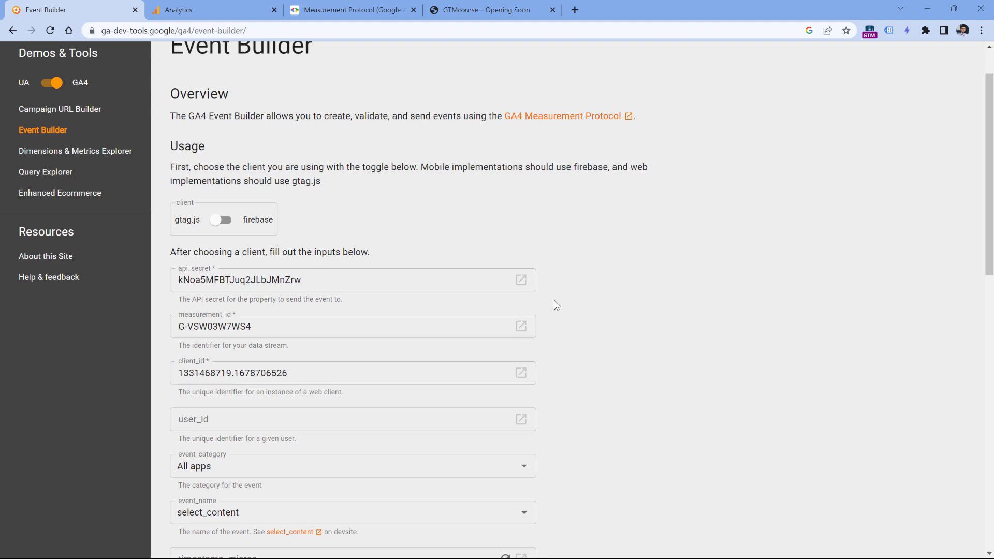
{"action": "scroll", "coordinate": [555, 304], "scroll_direction": "down", "scroll_amount": 1}
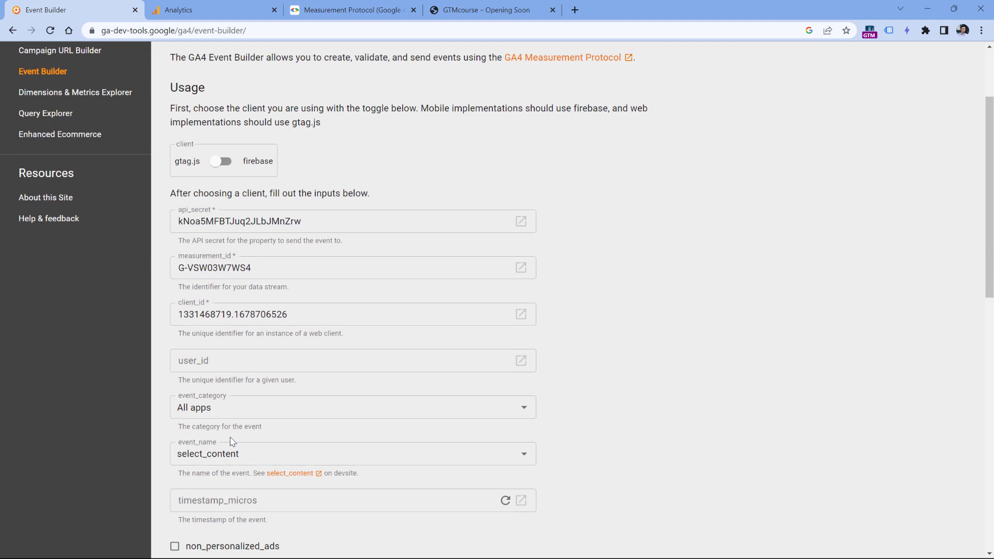
{"action": "scroll", "coordinate": [209, 410], "scroll_direction": "down", "scroll_amount": 1}
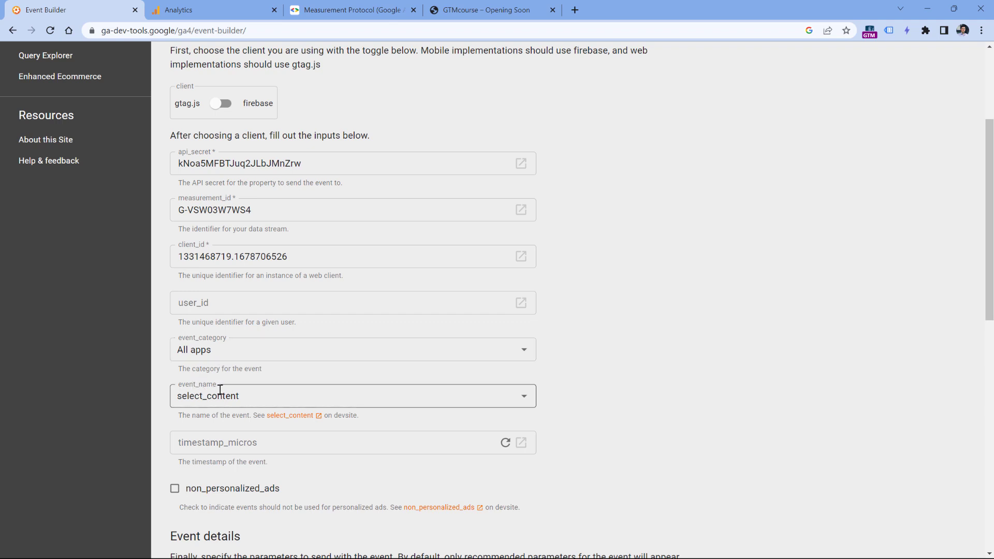
{"action": "scroll", "coordinate": [221, 389], "scroll_direction": "down", "scroll_amount": 5}
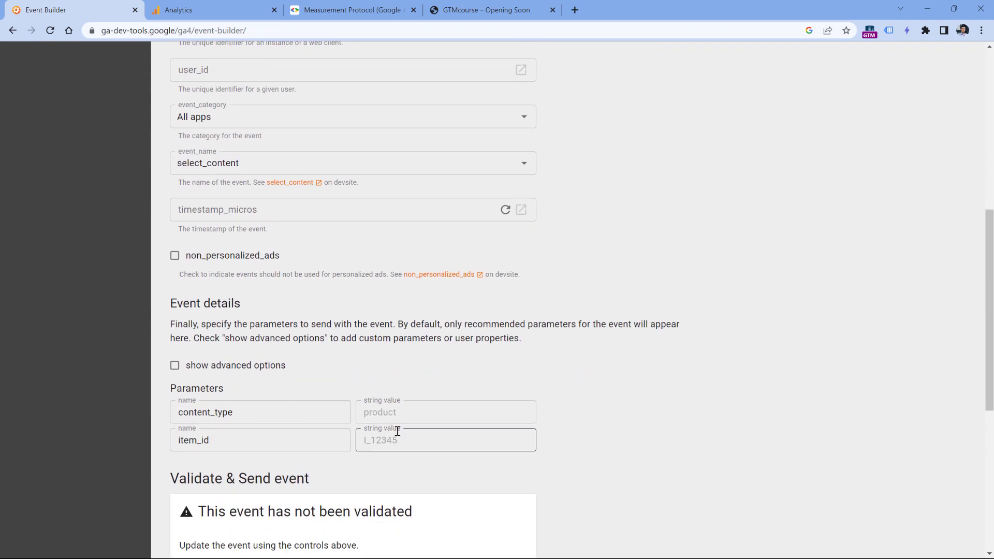
{"action": "scroll", "coordinate": [220, 165], "scroll_direction": "up", "scroll_amount": 1}
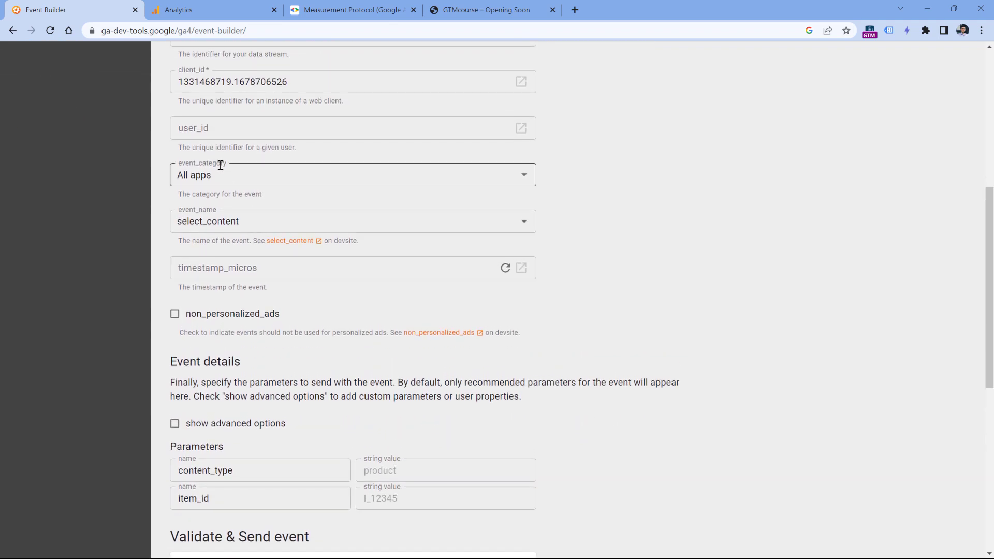
- Set event_category to All apps and event_name to purchase
{"action": "left_click", "coordinate": [524, 176]}
{"action": "left_click", "coordinate": [220, 252]}
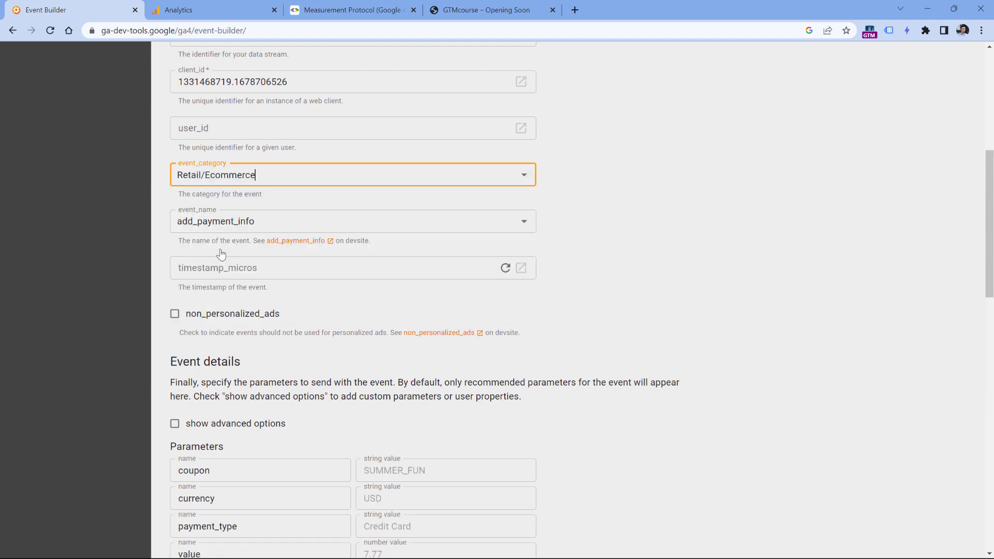
{"action": "left_click", "coordinate": [523, 175]}
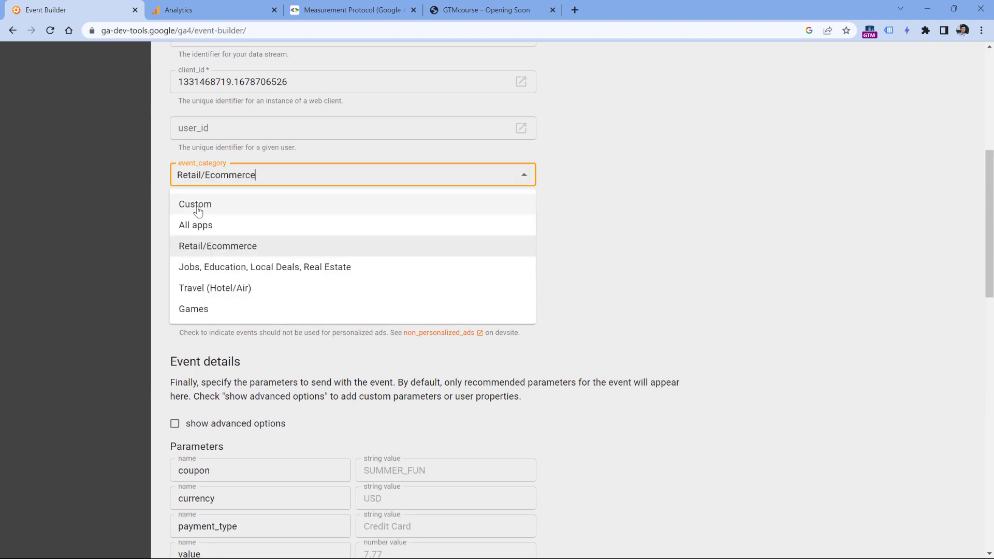
{"action": "left_click", "coordinate": [198, 210]}
{"action": "scroll", "coordinate": [267, 274], "scroll_direction": "down", "scroll_amount": 1}
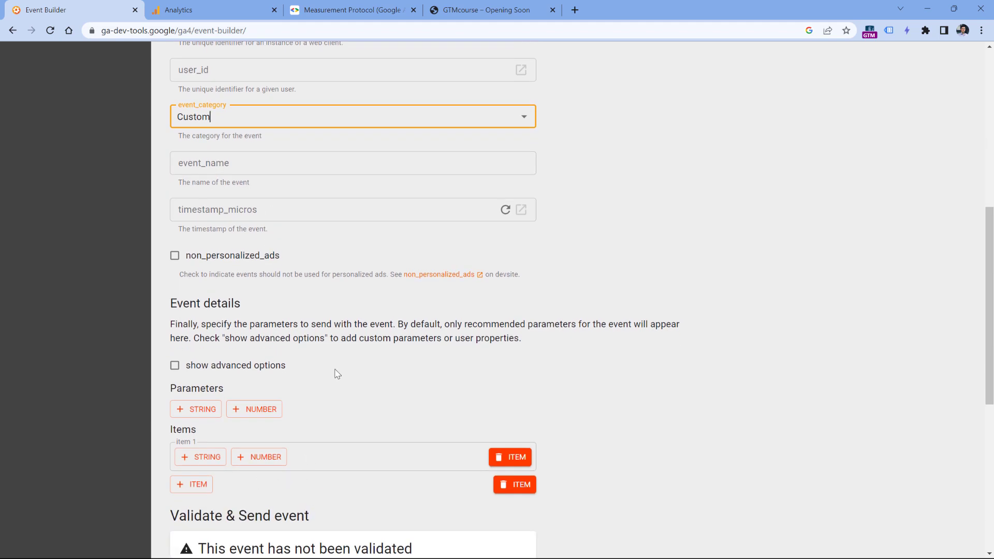
{"action": "scroll", "coordinate": [621, 181], "scroll_direction": "up", "scroll_amount": 2}
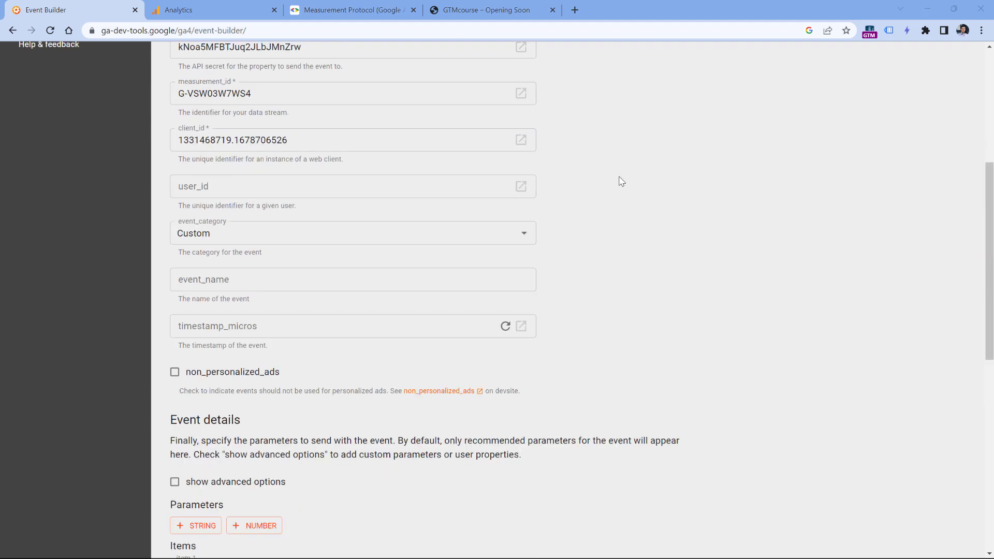
{"action": "left_click", "coordinate": [525, 234]}
{"action": "left_click", "coordinate": [193, 281]}
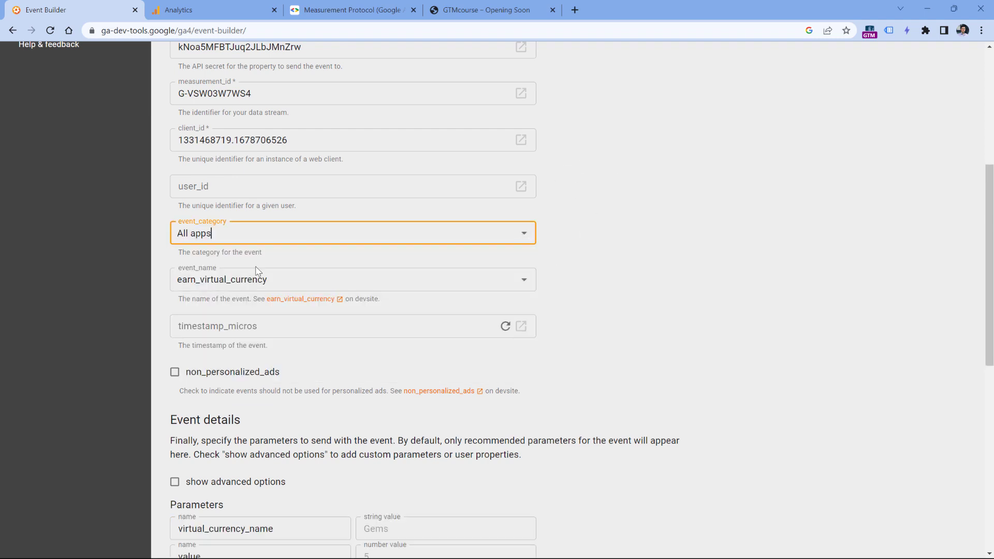
{"action": "left_click", "coordinate": [298, 281]}
{"action": "type", "text": "pur"}
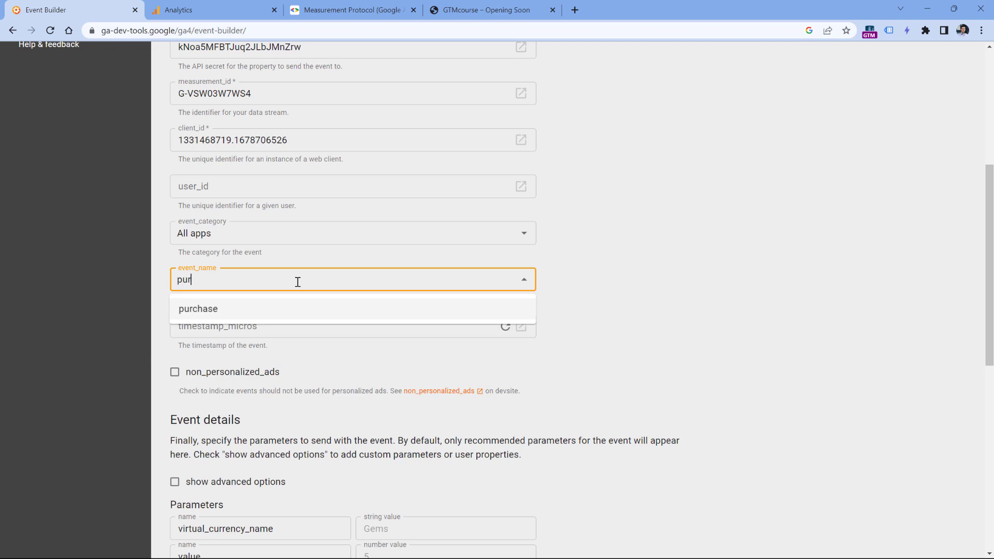
{"action": "left_click", "coordinate": [202, 310]}
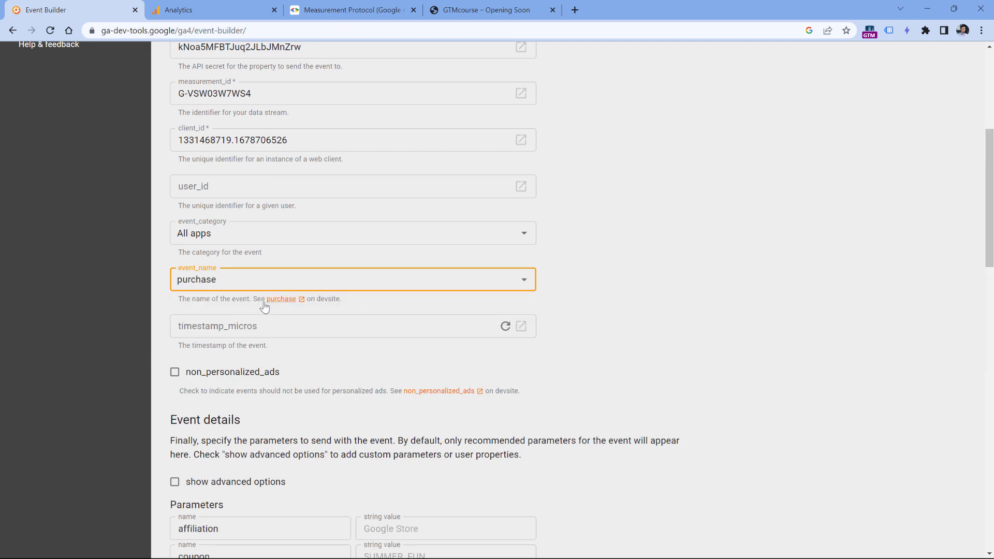
{"action": "scroll", "coordinate": [292, 293], "scroll_direction": "down", "scroll_amount": 6}
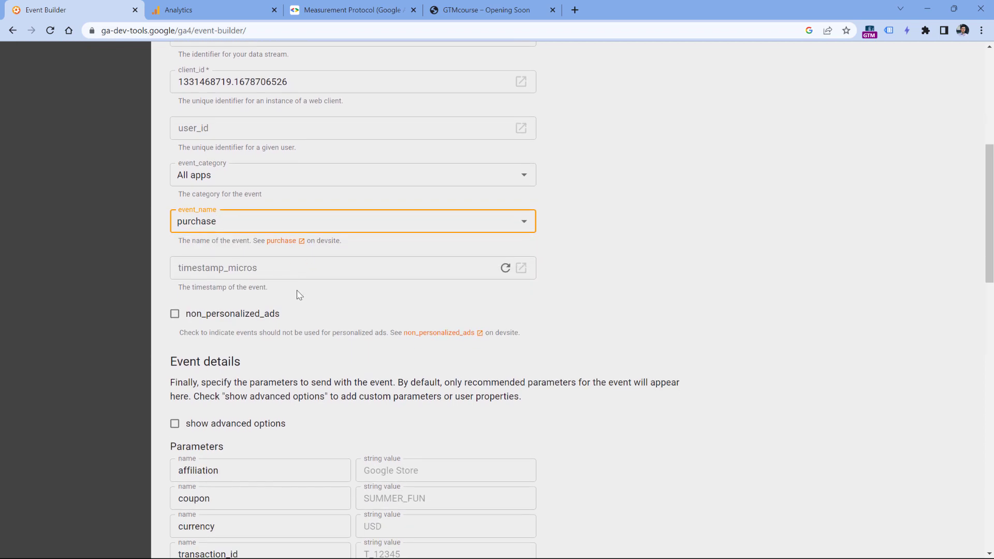
- Review the purchase parameters and item 1 fields, then add item 2 to Items
{"action": "scroll", "coordinate": [234, 290], "scroll_direction": "down", "scroll_amount": 2}
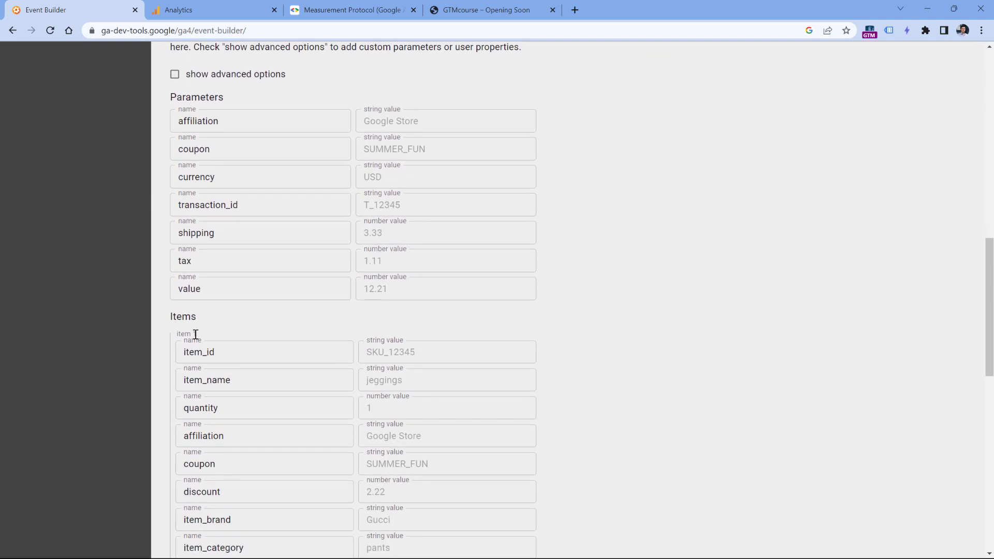
{"action": "scroll", "coordinate": [311, 310], "scroll_direction": "up", "scroll_amount": 2}
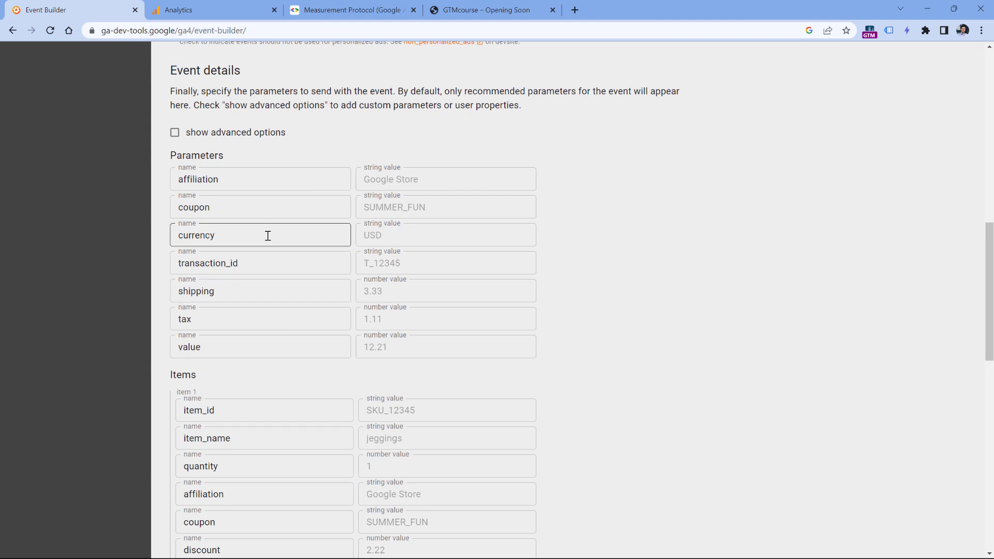
{"action": "scroll", "coordinate": [268, 238], "scroll_direction": "down", "scroll_amount": 5}
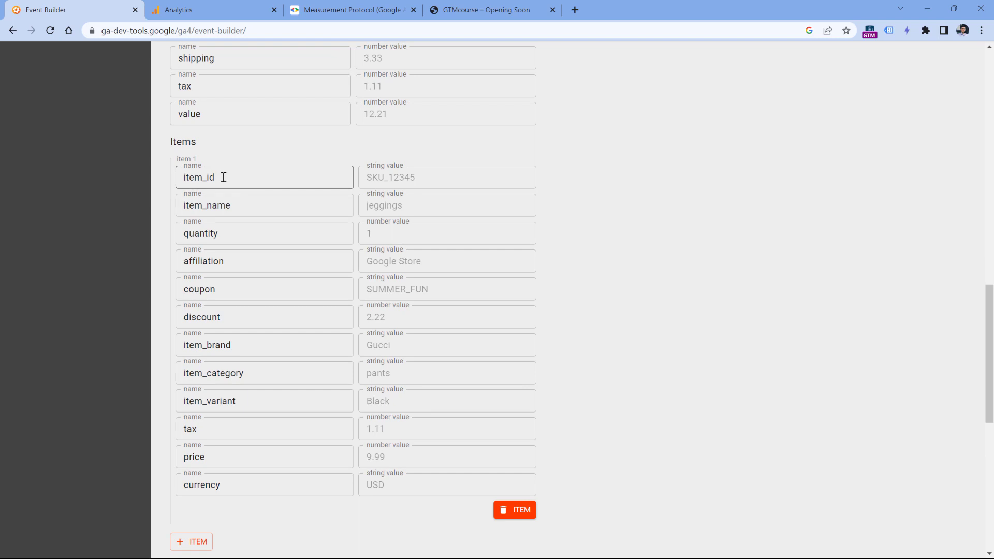
{"action": "left_click_drag", "start_coordinate": [175, 159], "coordinate": [487, 491]}
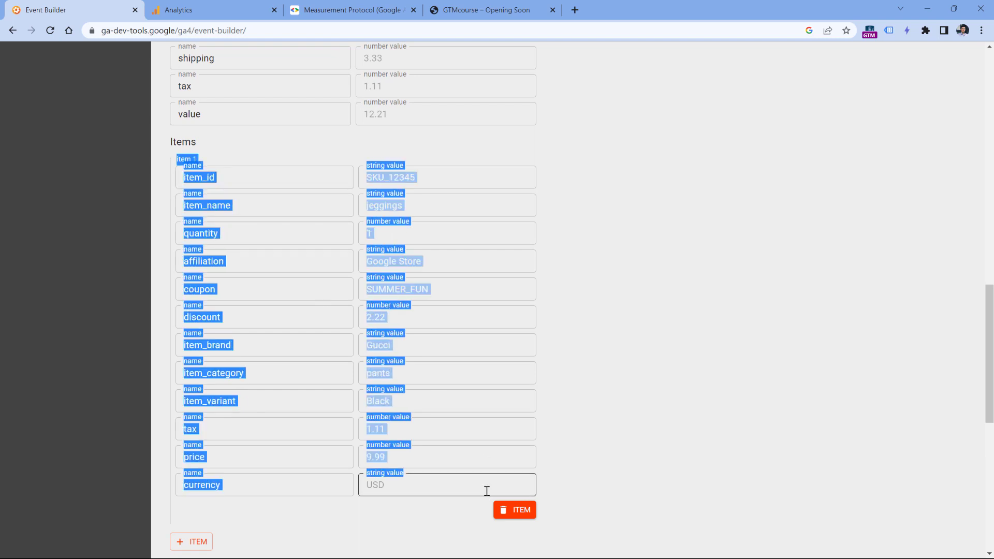
{"action": "scroll", "coordinate": [595, 289], "scroll_direction": "down", "scroll_amount": 2}
{"action": "left_click", "coordinate": [593, 259]}
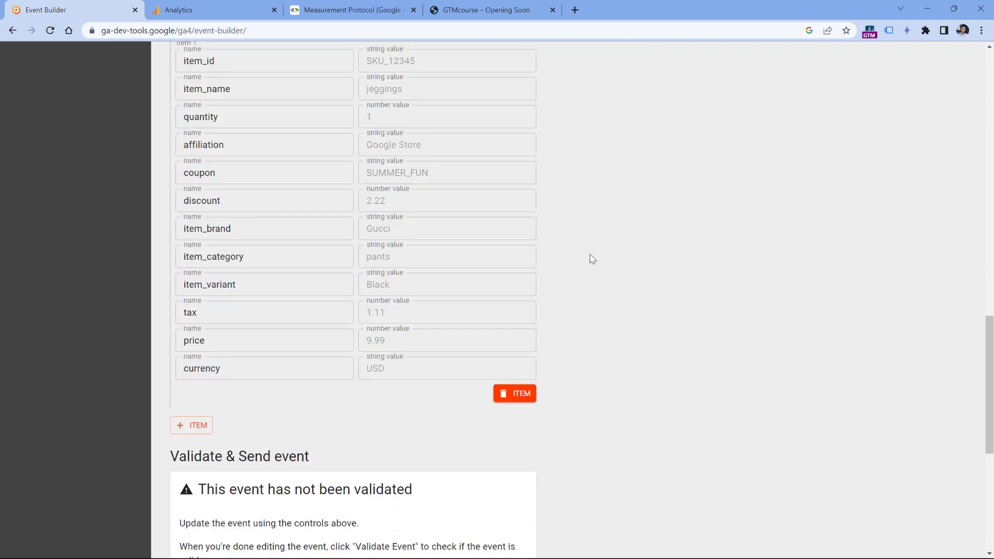
{"action": "left_click", "coordinate": [193, 433]}
{"action": "scroll", "coordinate": [198, 408], "scroll_direction": "down", "scroll_amount": 3}
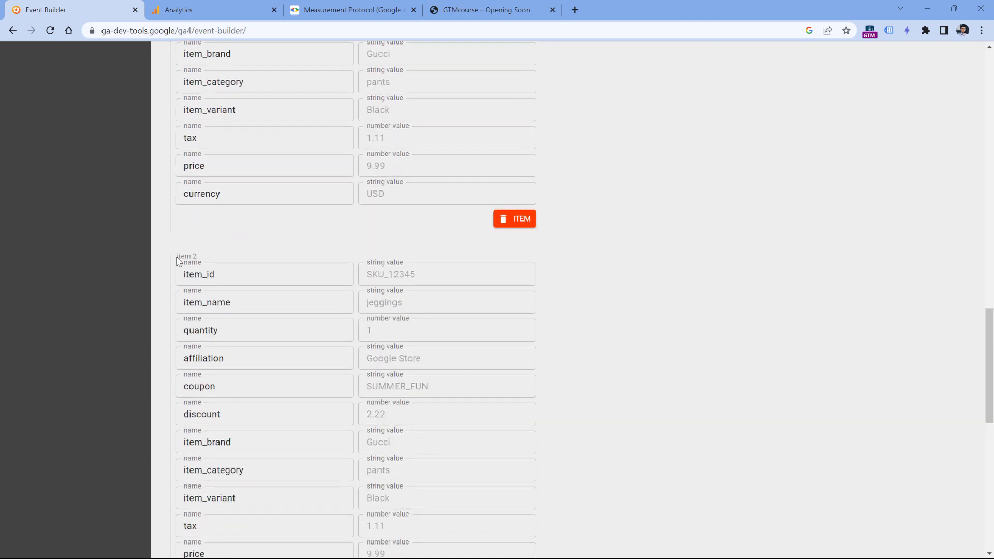
{"action": "left_click_drag", "start_coordinate": [177, 258], "coordinate": [205, 257]}
{"action": "left_click", "coordinate": [195, 257]}
{"action": "scroll", "coordinate": [194, 258], "scroll_direction": "down", "scroll_amount": 3}
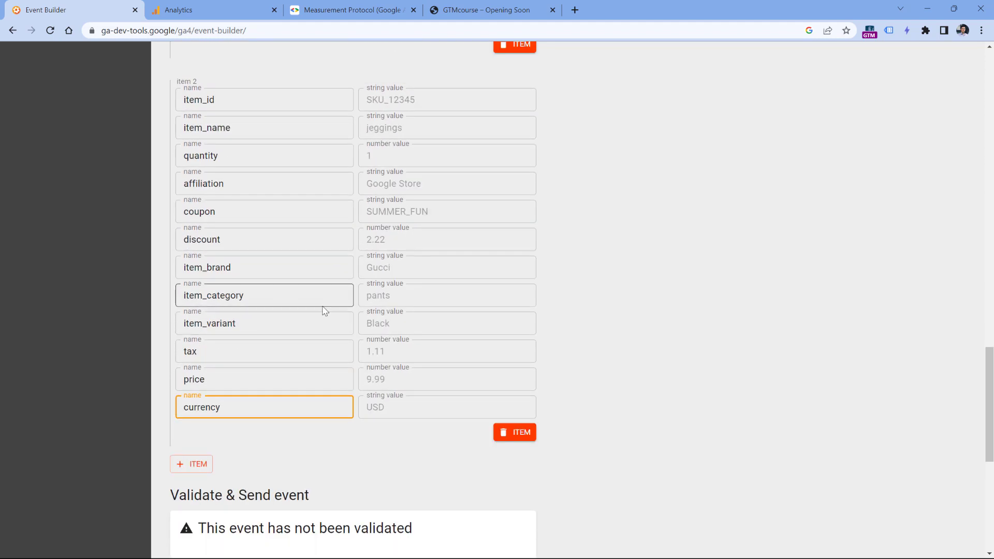
{"action": "scroll", "coordinate": [321, 331], "scroll_direction": "up", "scroll_amount": 10}
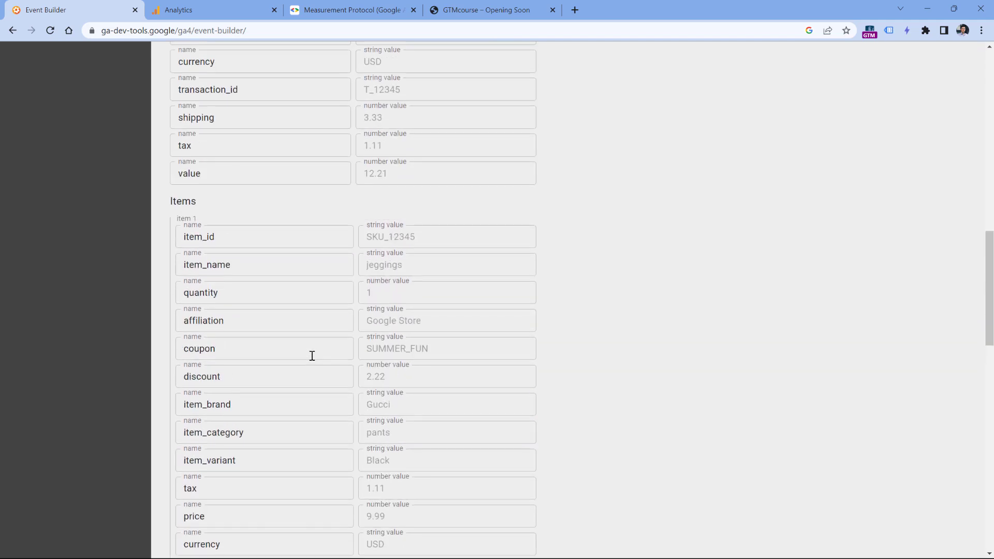
{"action": "scroll", "coordinate": [312, 355], "scroll_direction": "up", "scroll_amount": 6}
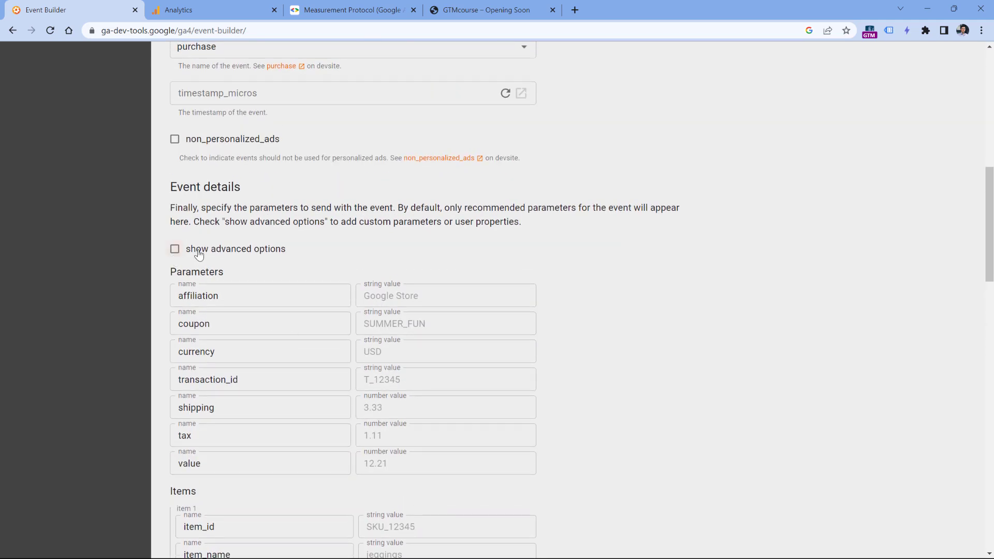
- Turn on advanced options for custom parameters
{"action": "left_click", "coordinate": [175, 249]}
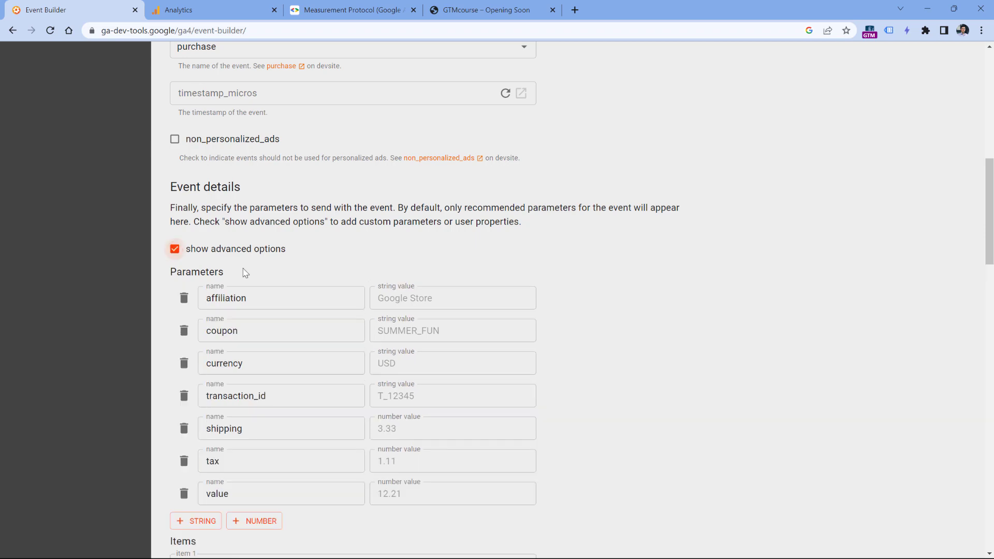
{"action": "scroll", "coordinate": [238, 283], "scroll_direction": "down", "scroll_amount": 9}
{"action": "scroll", "coordinate": [217, 311], "scroll_direction": "down", "scroll_amount": 7}
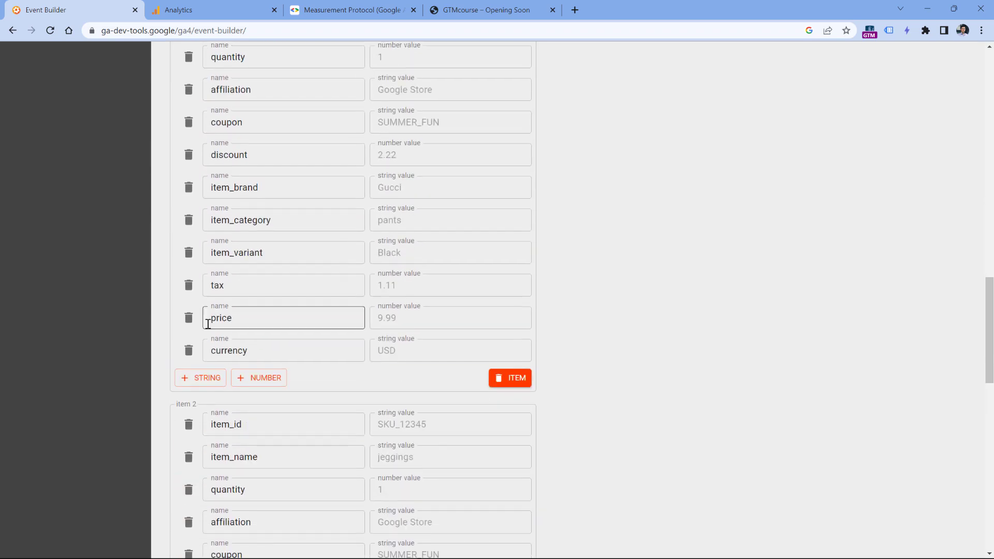
{"action": "scroll", "coordinate": [182, 198], "scroll_direction": "down", "scroll_amount": 3}
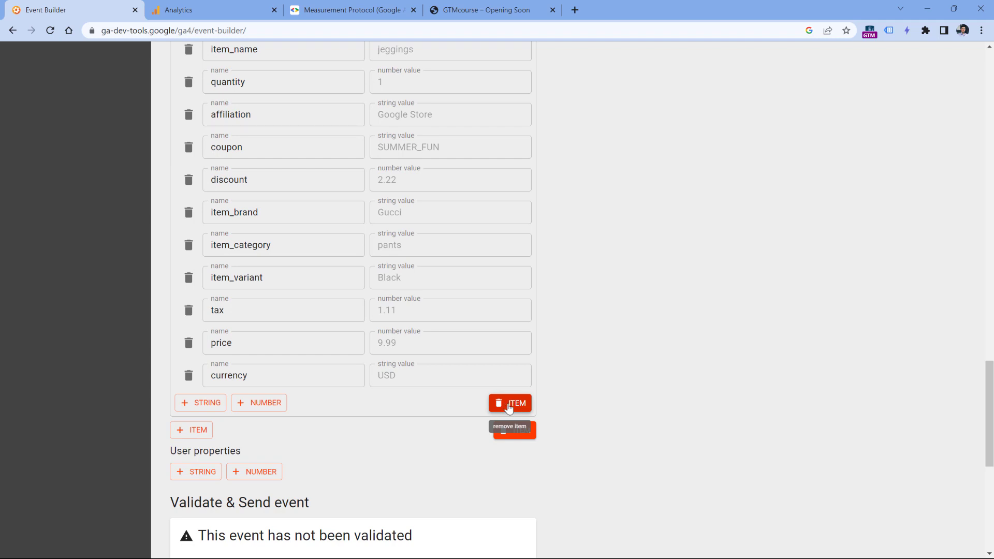
{"action": "scroll", "coordinate": [508, 404], "scroll_direction": "up", "scroll_amount": 6}
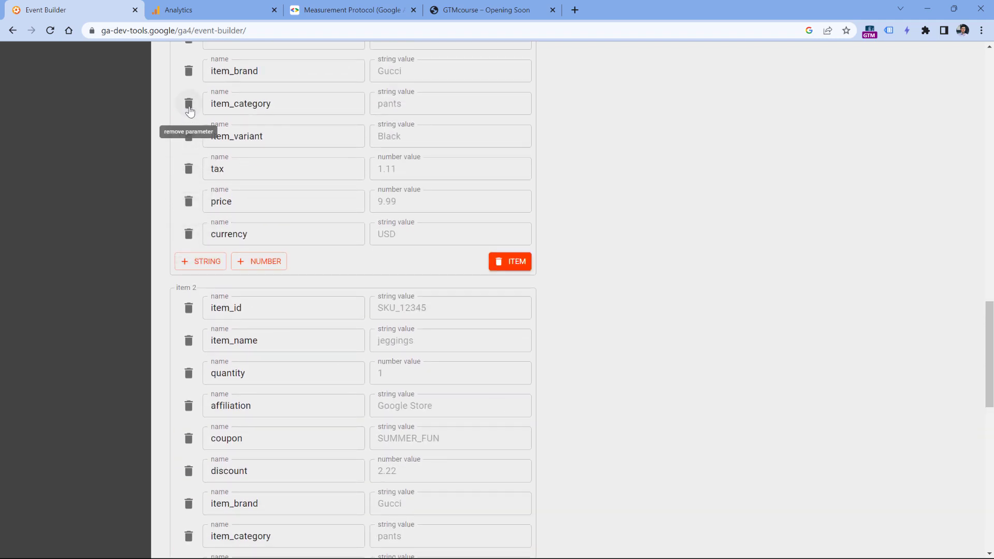
- Remove item 2 so only item 1 remains in Items
{"action": "scroll", "coordinate": [503, 252], "scroll_direction": "down", "scroll_amount": 4}
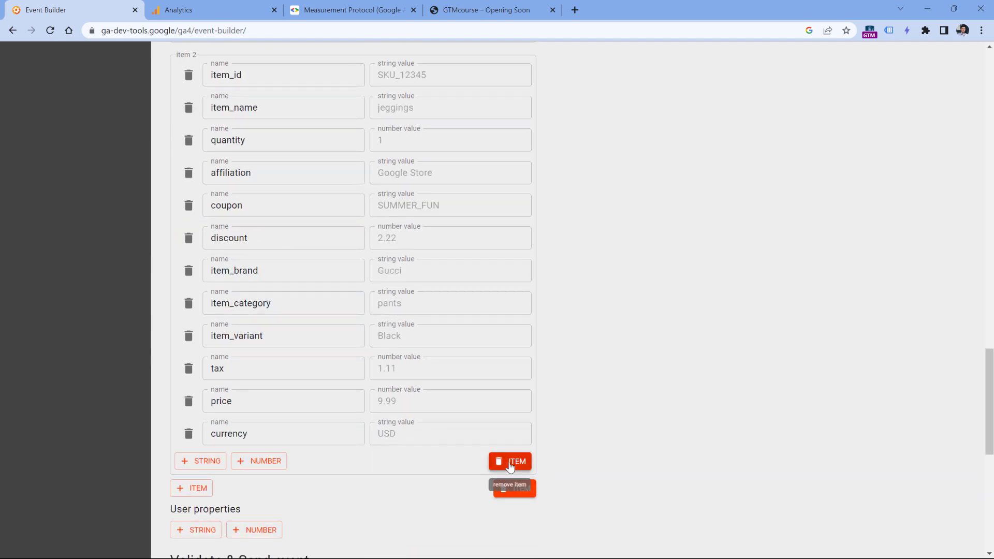
{"action": "left_click", "coordinate": [510, 465]}
{"action": "scroll", "coordinate": [581, 333], "scroll_direction": "up", "scroll_amount": 6}
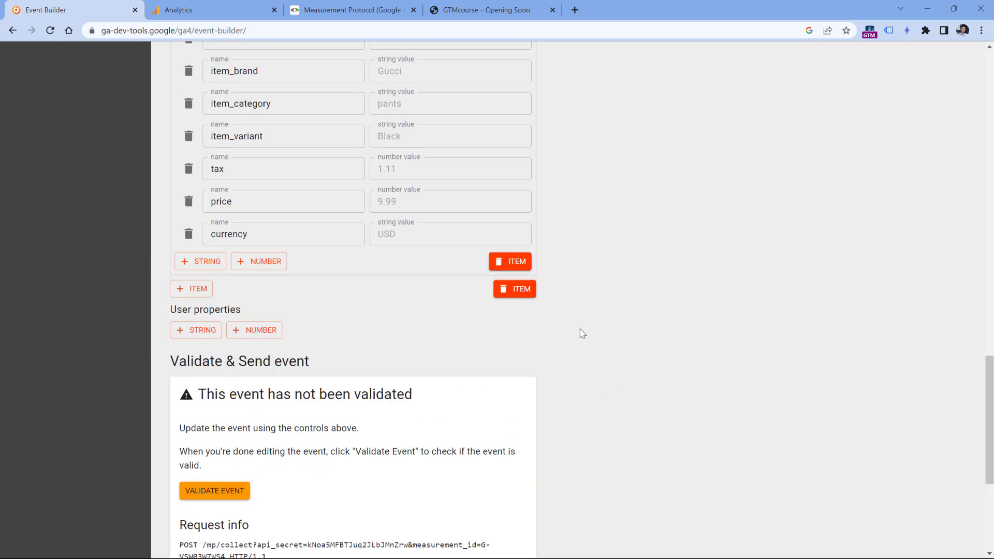
{"action": "scroll", "coordinate": [579, 347], "scroll_direction": "up", "scroll_amount": 2}
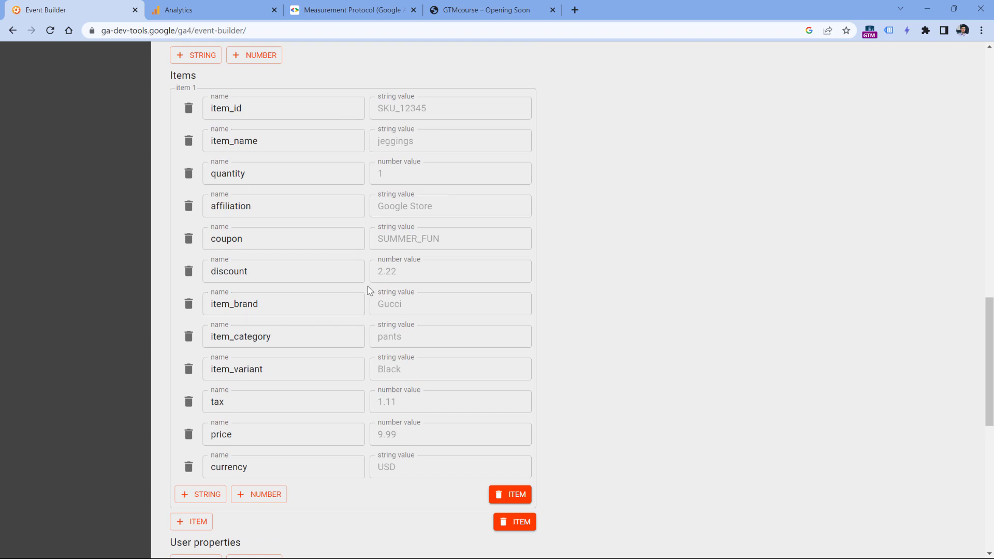
{"action": "scroll", "coordinate": [506, 278], "scroll_direction": "up", "scroll_amount": 8}
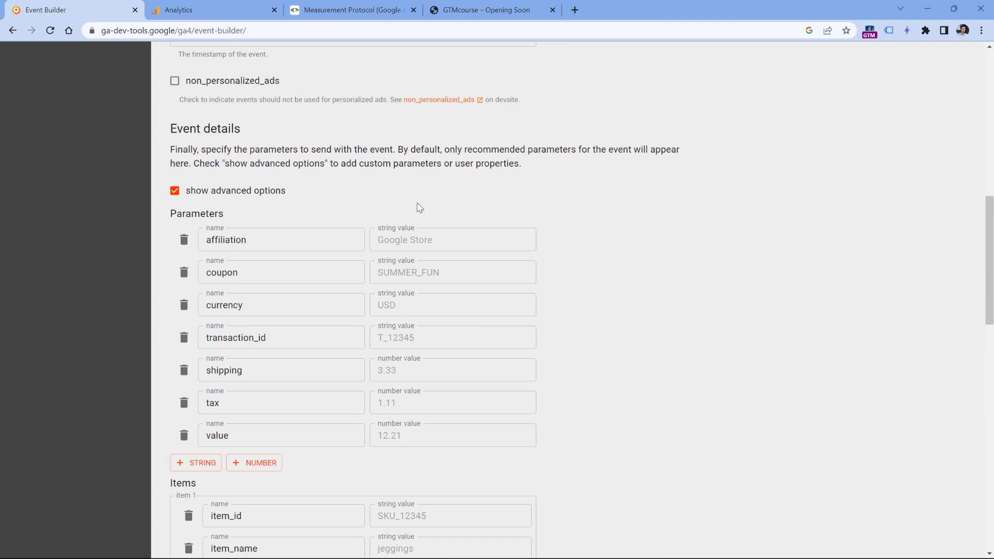
- Drop affiliation and coupon; set currency EUR, a transaction ID, and value 1.11
{"action": "left_click", "coordinate": [183, 240]}
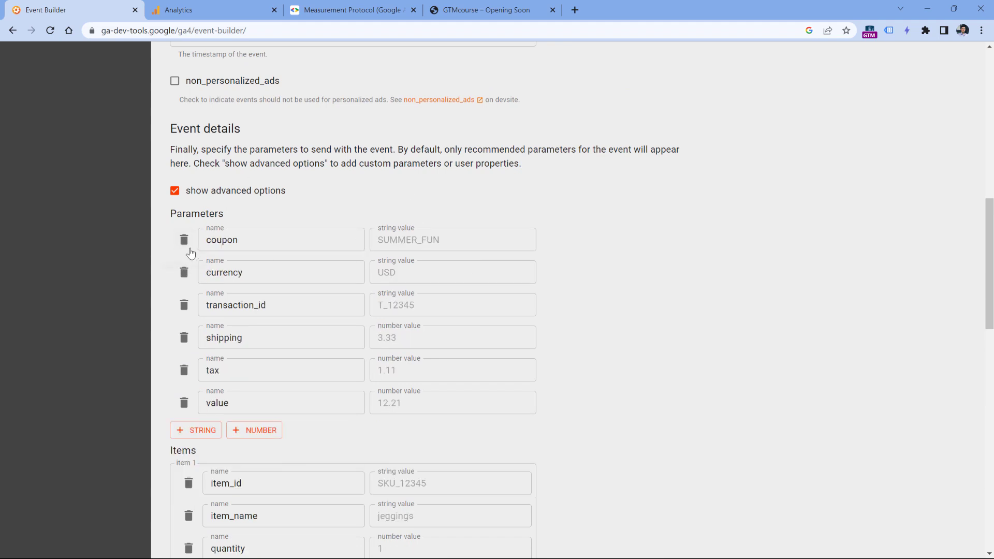
{"action": "left_click", "coordinate": [184, 239]}
{"action": "left_click", "coordinate": [419, 241]}
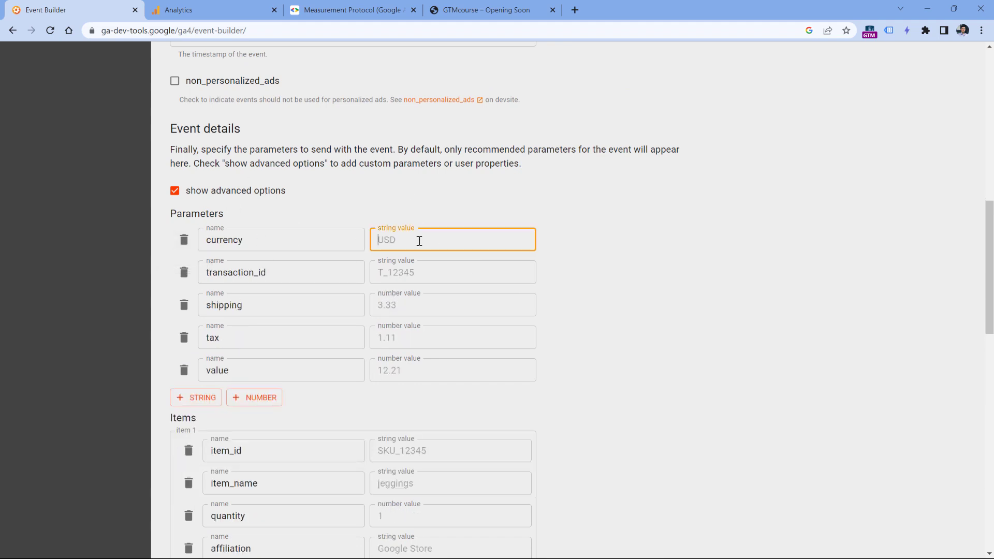
{"action": "type", "text": "EUR"}
{"action": "left_click", "coordinate": [412, 275]}
{"action": "type", "text": "asuidb3i3"}
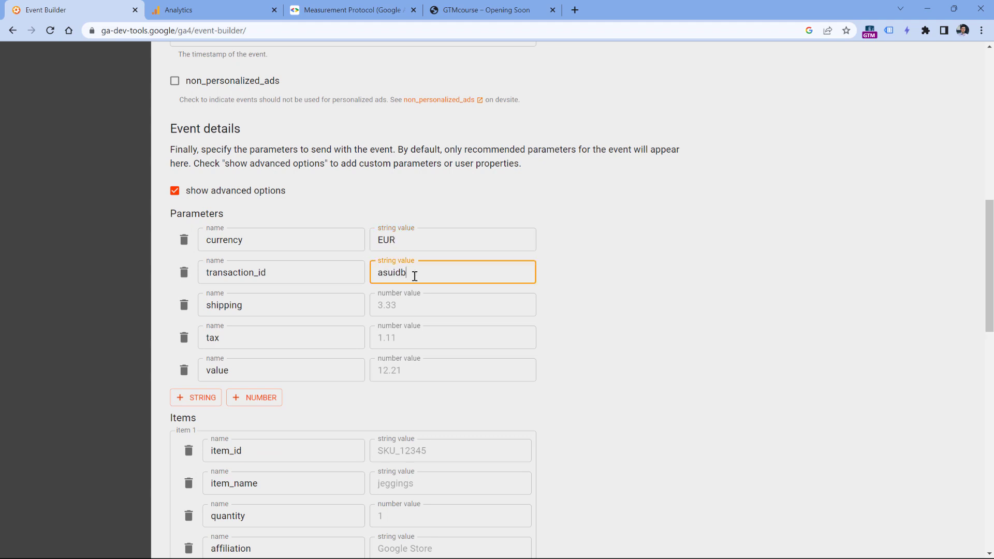
{"action": "left_click", "coordinate": [438, 301]}
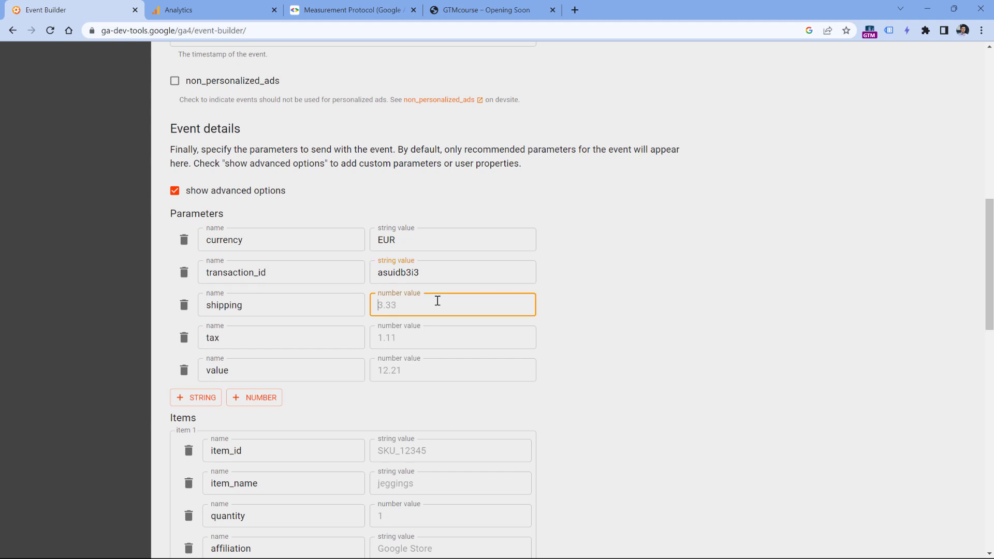
{"action": "left_click", "coordinate": [402, 370]}
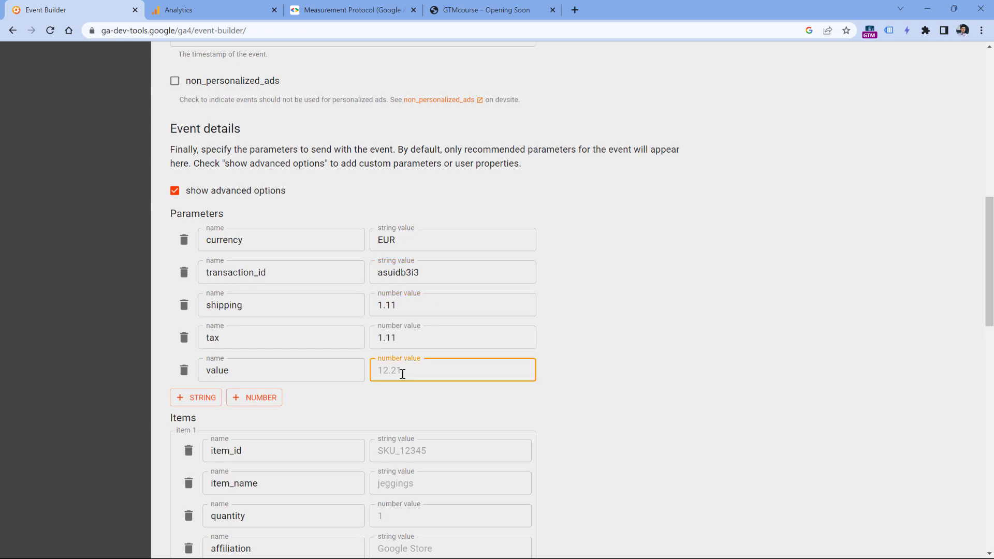
{"action": "type", "text": "1.11"}
- Give item 1 item_id product1, item_name 'Product nam' and quantity 1
{"action": "scroll", "coordinate": [351, 319], "scroll_direction": "down", "scroll_amount": 2}
{"action": "scroll", "coordinate": [275, 328], "scroll_direction": "down", "scroll_amount": 1}
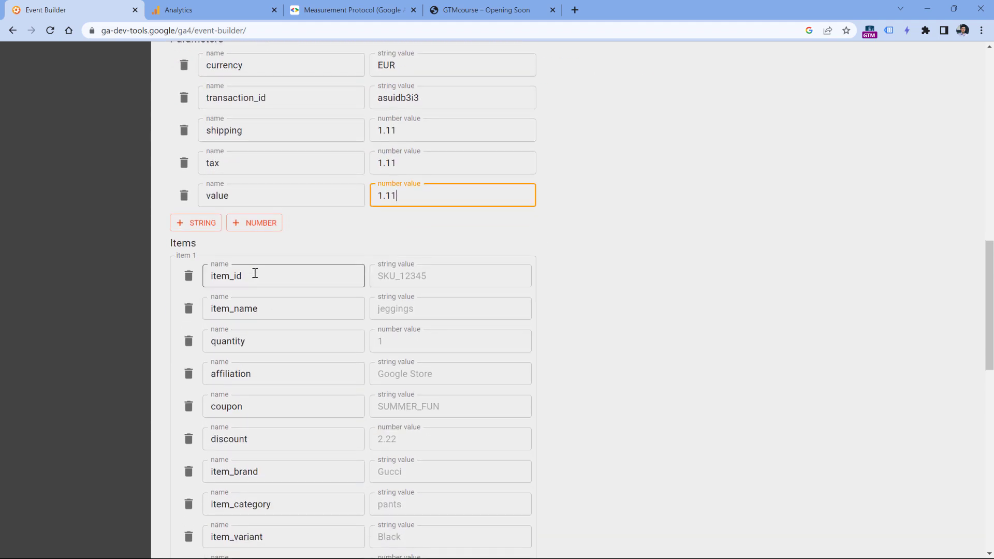
{"action": "left_click", "coordinate": [407, 280]}
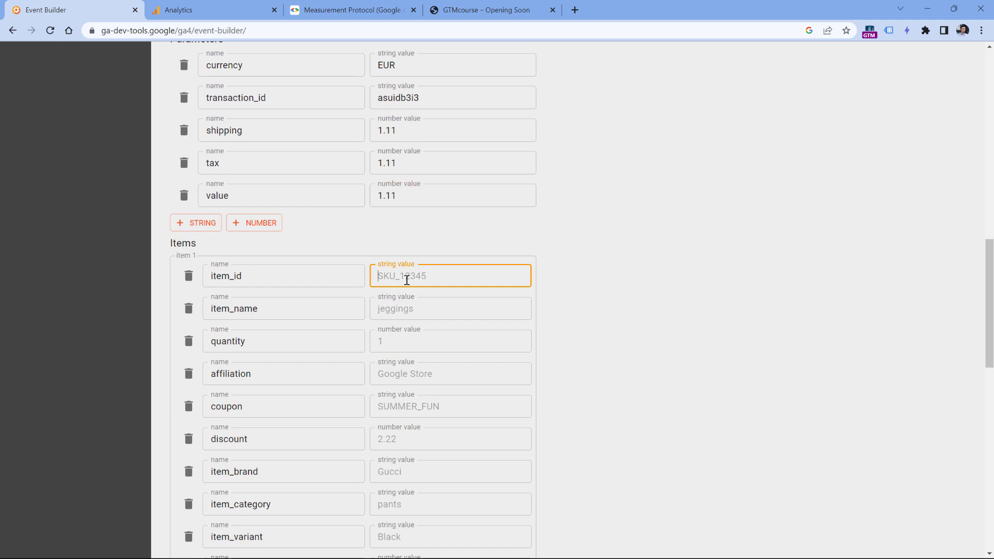
{"action": "type", "text": "product1"}
{"action": "left_click", "coordinate": [407, 310]}
{"action": "type", "text": "Product name 1"}
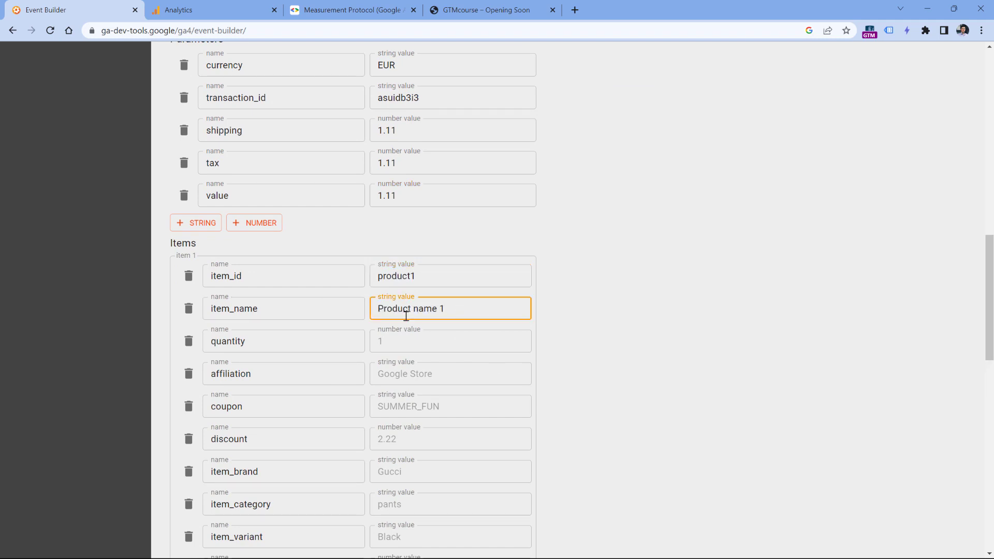
{"action": "left_click", "coordinate": [397, 345]}
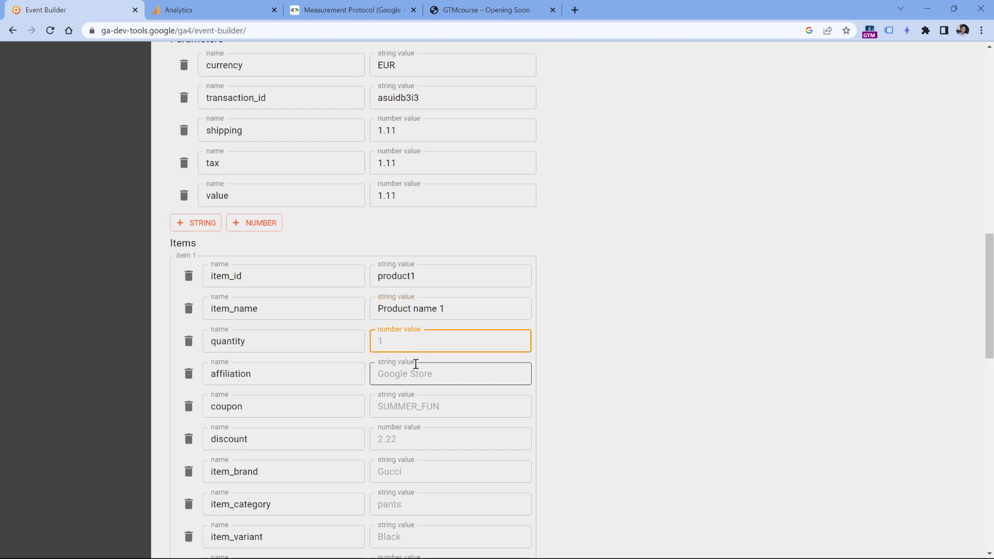
{"action": "type", "text": "1"}
- Remove affiliation, coupon, discount, item_variant, item_category, item_brand and currency from item 1
{"action": "left_click", "coordinate": [189, 373]}
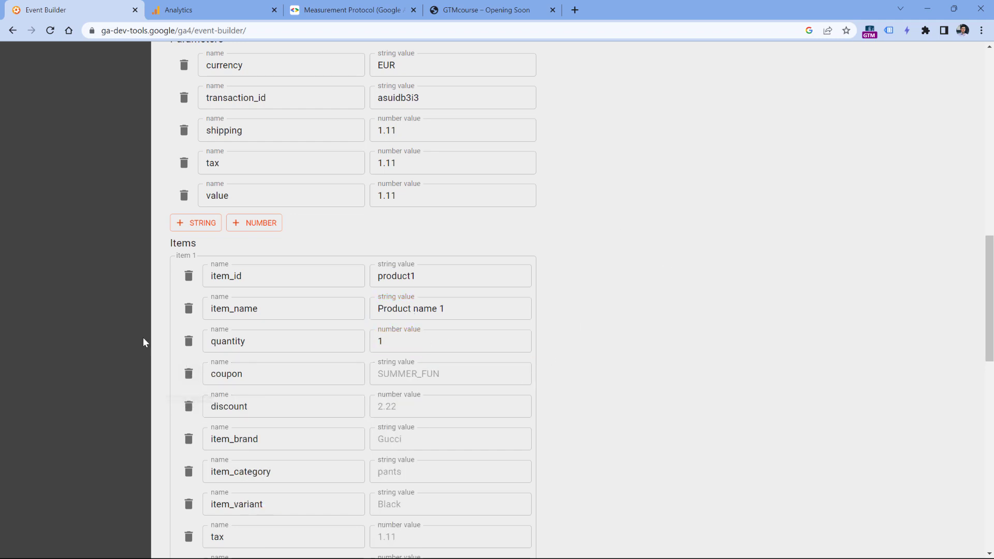
{"action": "left_click", "coordinate": [189, 373]}
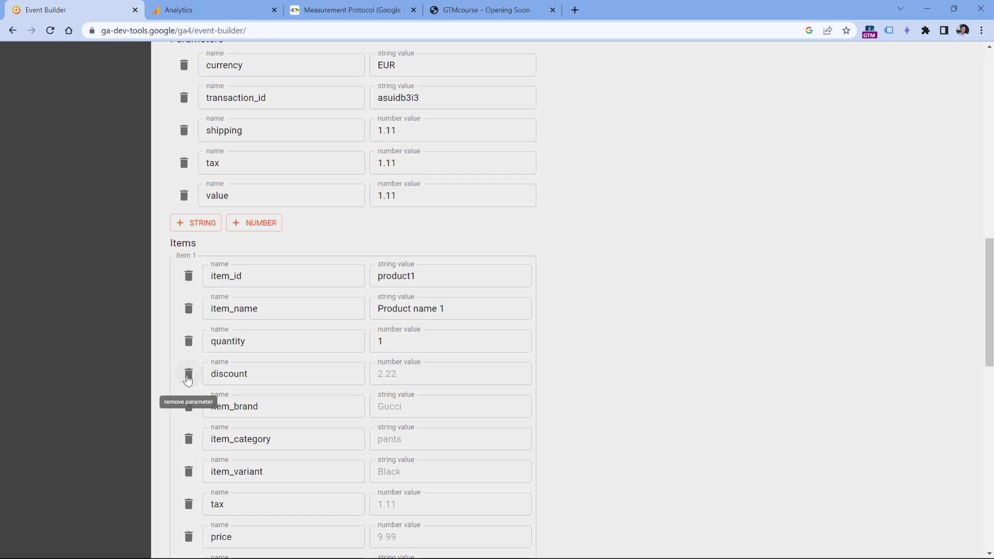
{"action": "left_click", "coordinate": [188, 373]}
{"action": "scroll", "coordinate": [289, 323], "scroll_direction": "down", "scroll_amount": 2}
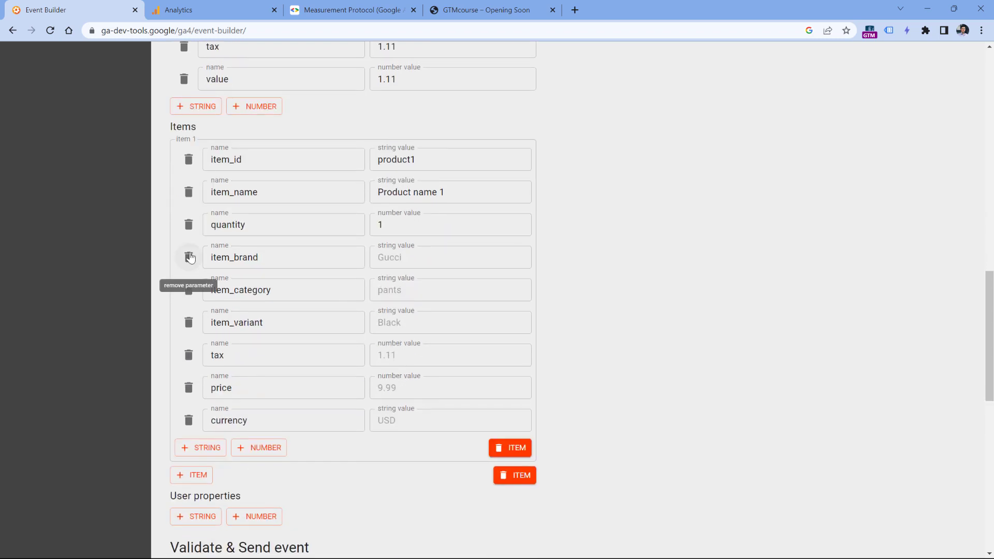
{"action": "left_click", "coordinate": [189, 322]}
{"action": "left_click", "coordinate": [188, 290]}
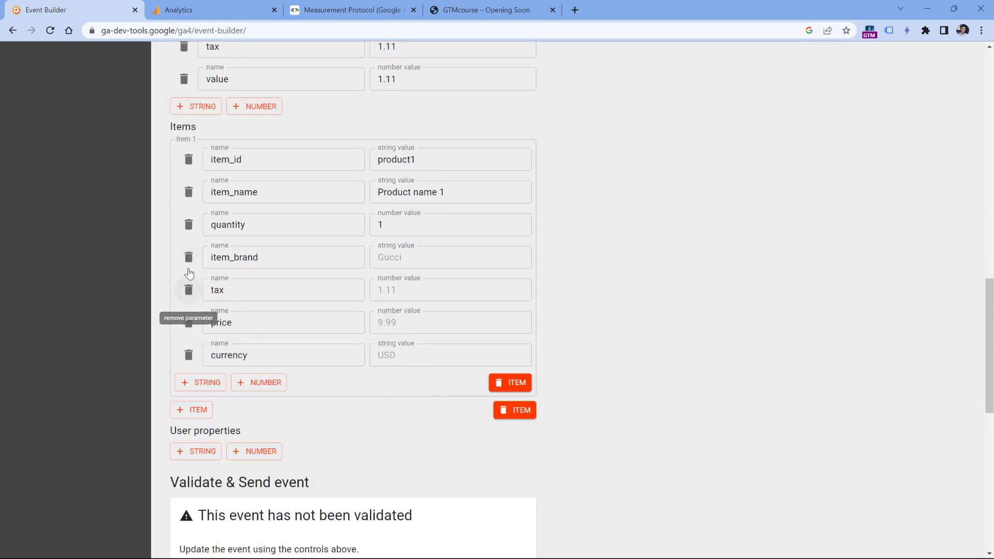
{"action": "left_click", "coordinate": [188, 258]}
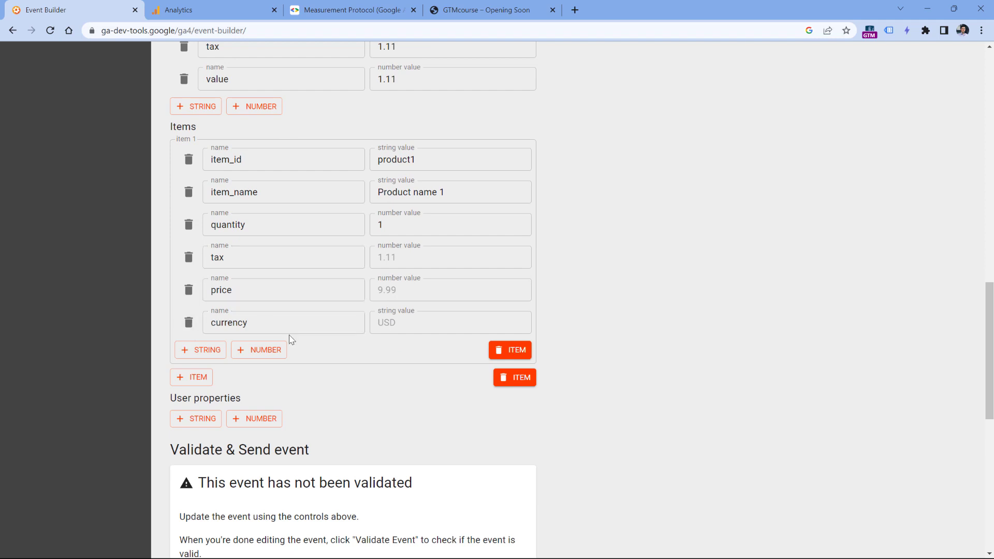
{"action": "scroll", "coordinate": [289, 339], "scroll_direction": "up", "scroll_amount": 3}
{"action": "scroll", "coordinate": [309, 230], "scroll_direction": "down", "scroll_amount": 3}
{"action": "left_click", "coordinate": [188, 322]}
- Fill in item 1's price (1.11) and tax fields
{"action": "left_click", "coordinate": [428, 286]}
{"action": "type", "text": "1.11"}
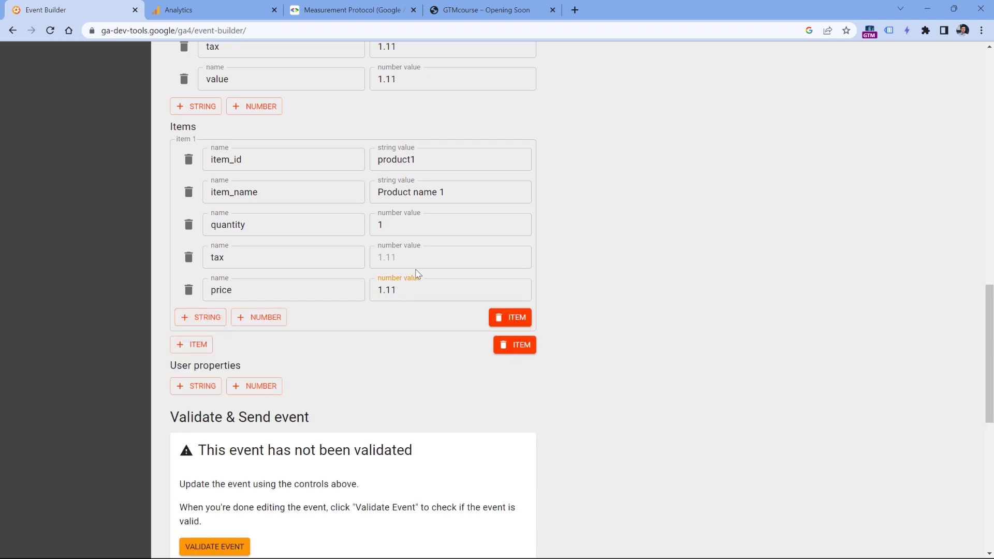
{"action": "left_click", "coordinate": [418, 259]}
{"action": "left_click", "coordinate": [650, 235]}
{"action": "scroll", "coordinate": [616, 239], "scroll_direction": "up", "scroll_amount": 10}
{"action": "scroll", "coordinate": [621, 266], "scroll_direction": "down", "scroll_amount": 4}
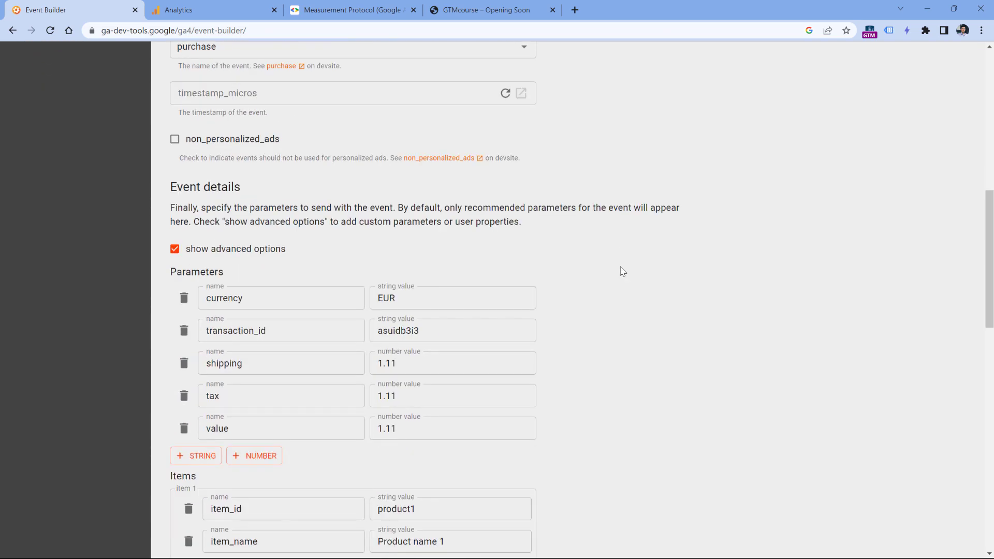
{"action": "scroll", "coordinate": [622, 271], "scroll_direction": "down", "scroll_amount": 8}
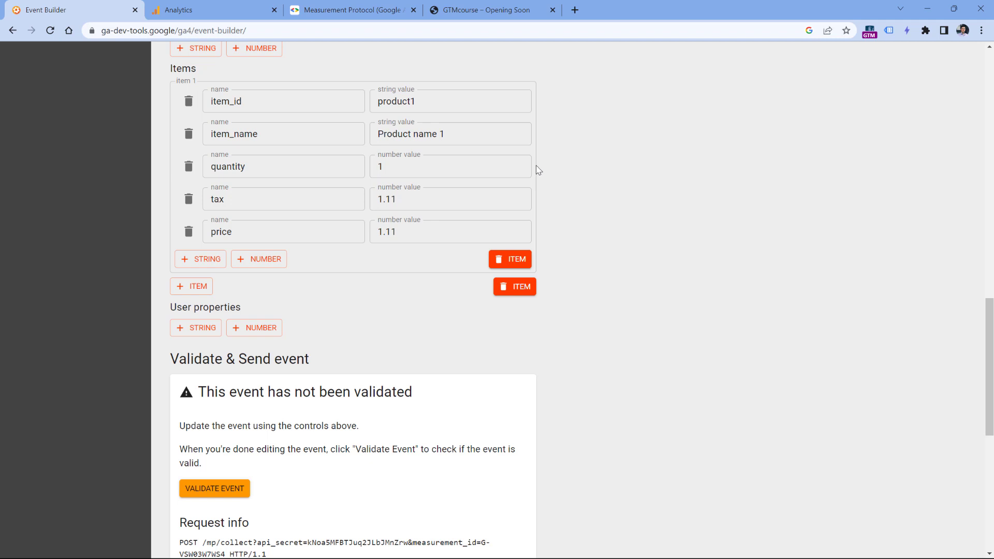
{"action": "scroll", "coordinate": [536, 171], "scroll_direction": "up", "scroll_amount": 5}
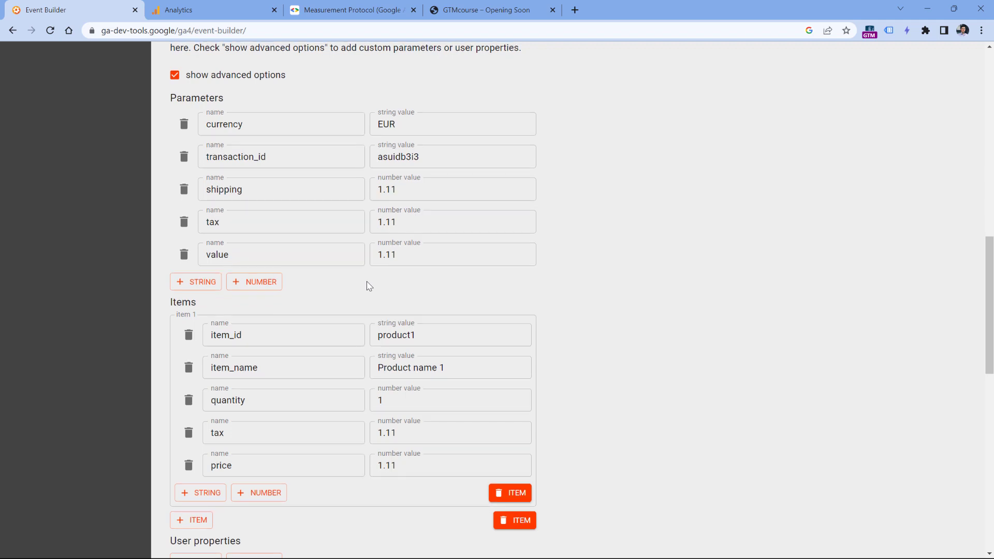
{"action": "scroll", "coordinate": [570, 186], "scroll_direction": "up", "scroll_amount": 1}
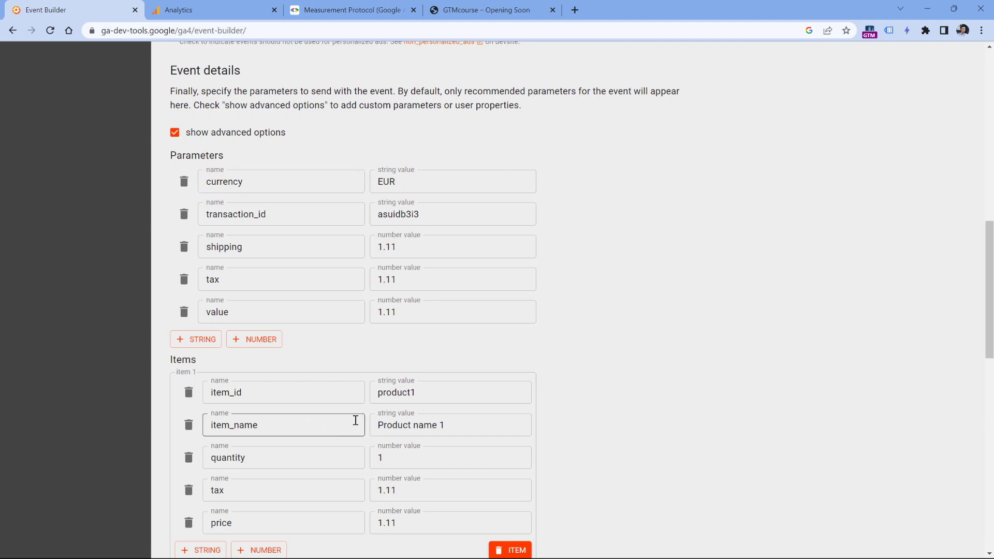
{"action": "scroll", "coordinate": [366, 354], "scroll_direction": "down", "scroll_amount": 1}
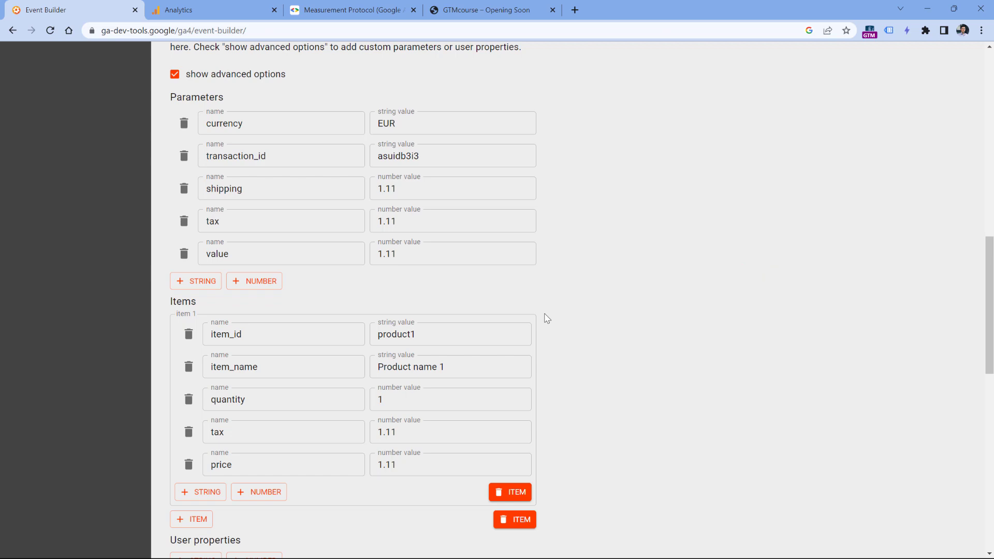
{"action": "scroll", "coordinate": [587, 237], "scroll_direction": "up", "scroll_amount": 5}
{"action": "scroll", "coordinate": [570, 196], "scroll_direction": "down", "scroll_amount": 3}
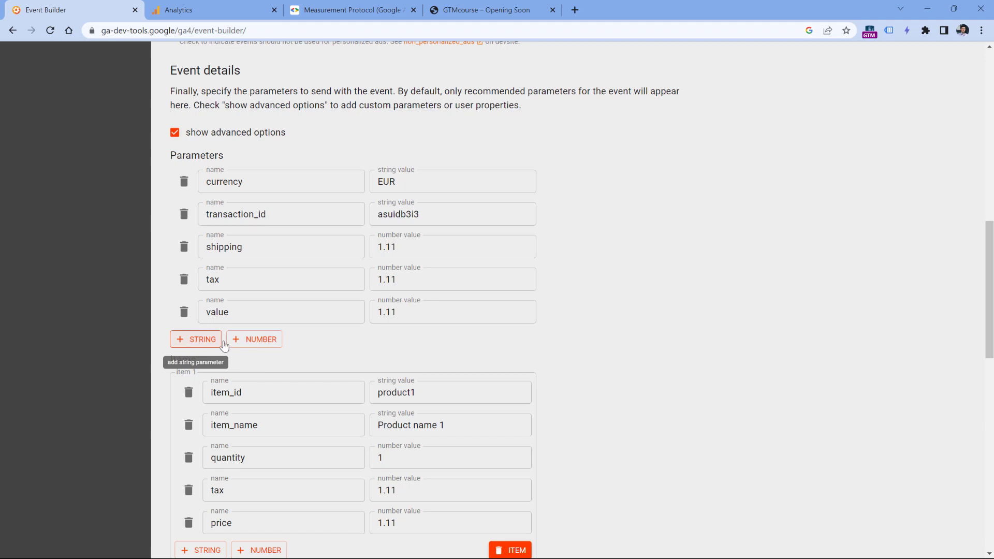
- Add a number parameter named session_id to the purchase event and select its empty value field
{"action": "left_click", "coordinate": [259, 347]}
{"action": "left_click", "coordinate": [259, 337]}
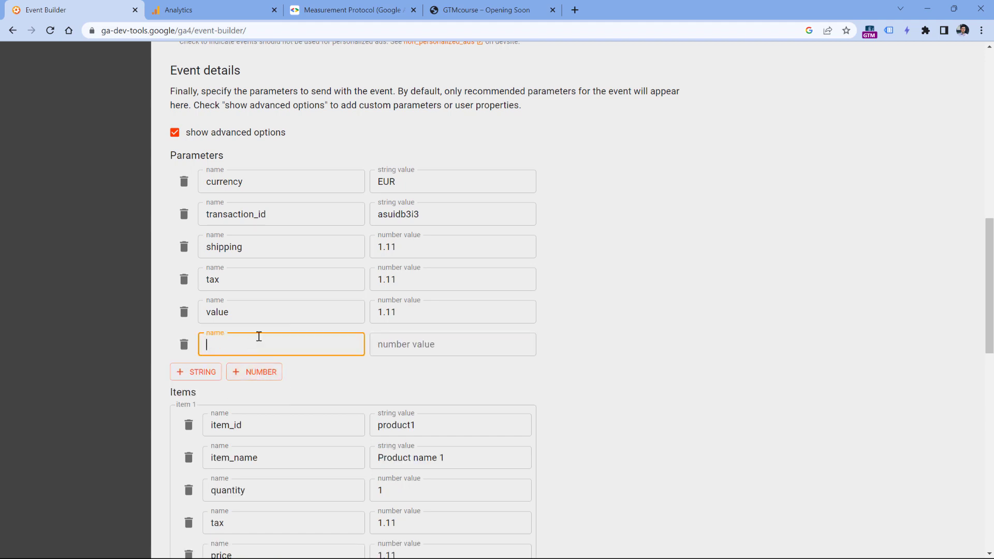
{"action": "type", "text": "session_id"}
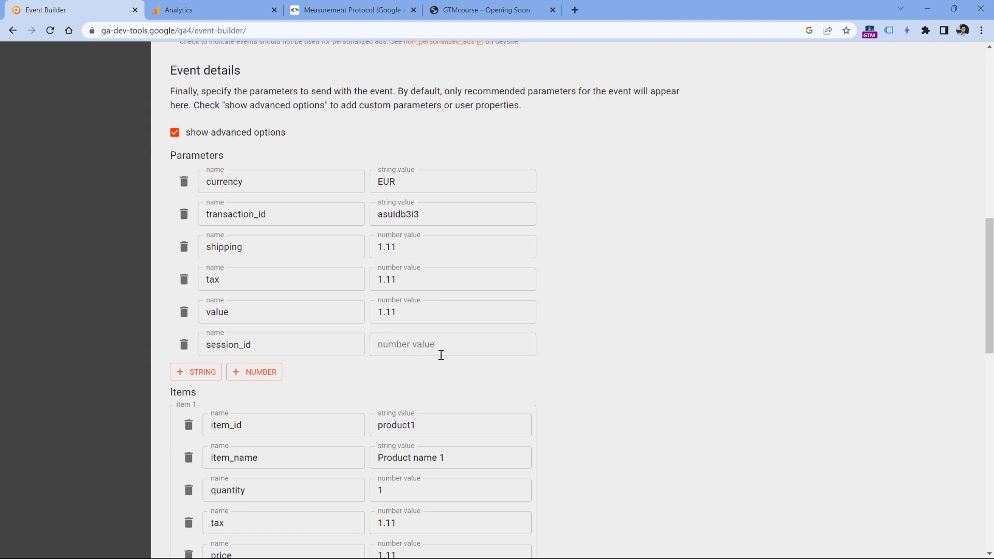
{"action": "left_click", "coordinate": [429, 345]}
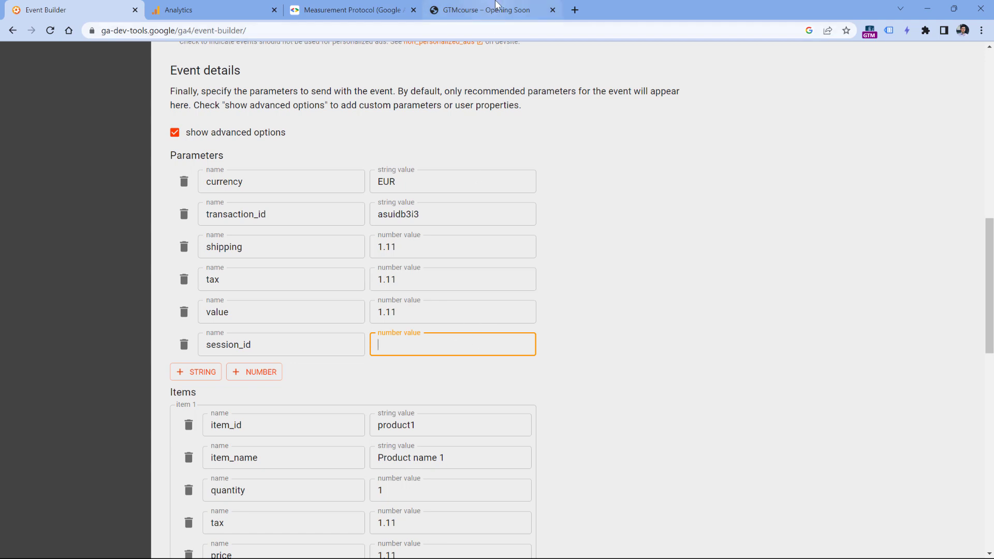
{"action": "left_click", "coordinate": [496, 8]}
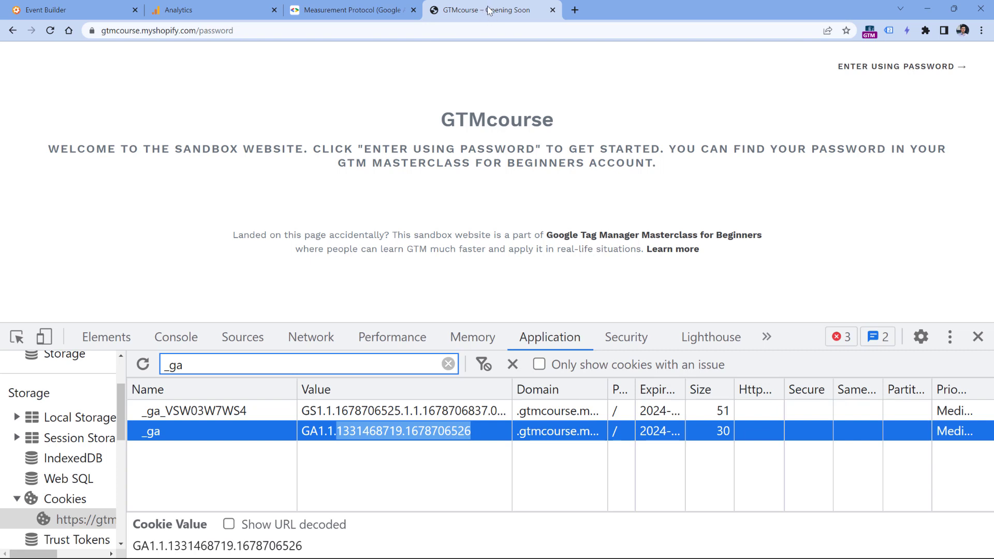
{"action": "key", "text": "ctrl+minus"}
{"action": "key", "text": "ctrl+minus"}
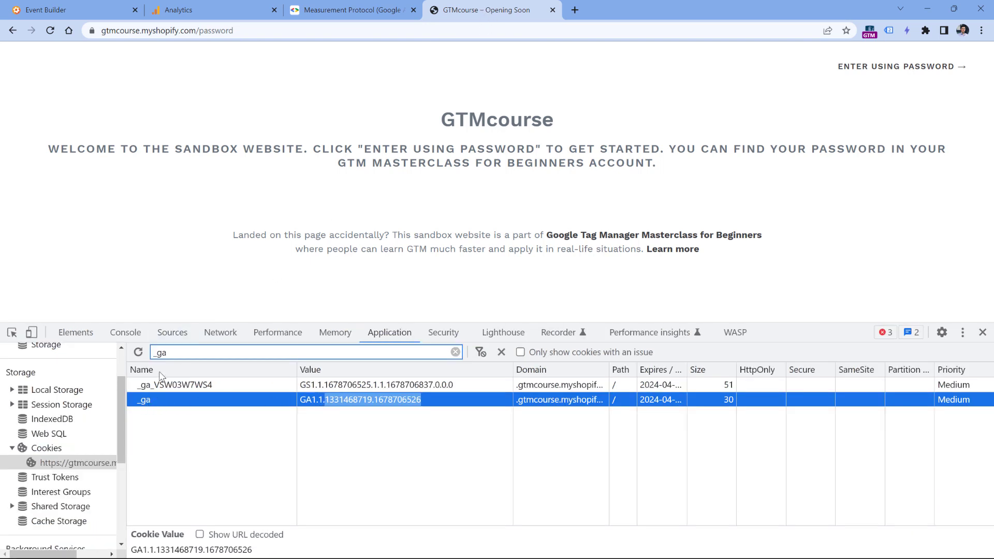
{"action": "left_click", "coordinate": [187, 386]}
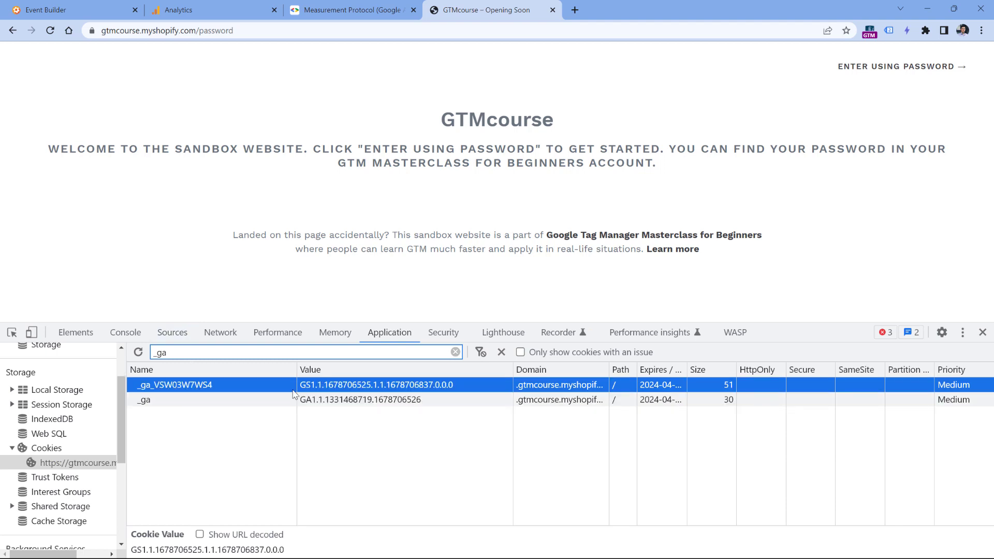
{"action": "double_click", "coordinate": [361, 387]}
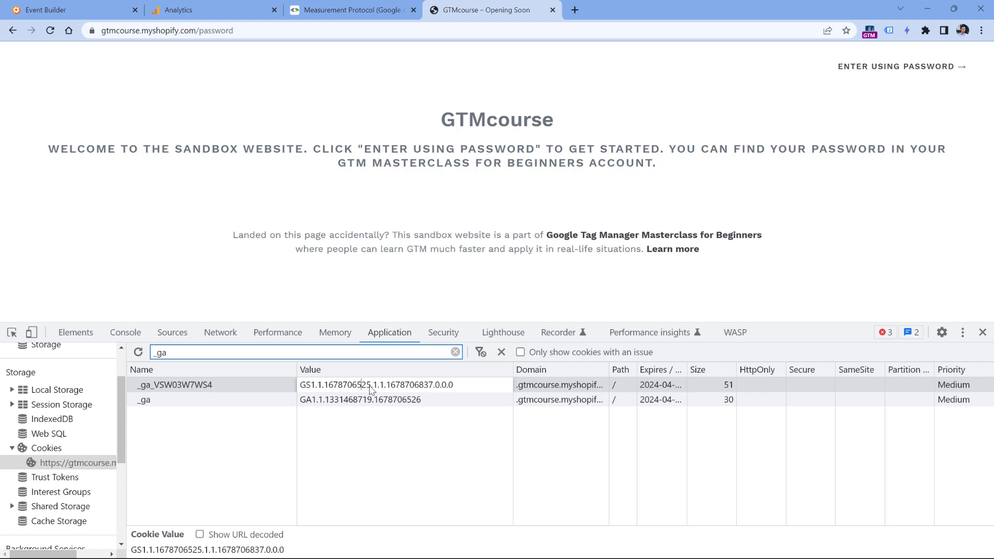
{"action": "left_click_drag", "start_coordinate": [378, 389], "coordinate": [330, 390]}
{"action": "key", "text": "ctrl+plus"}
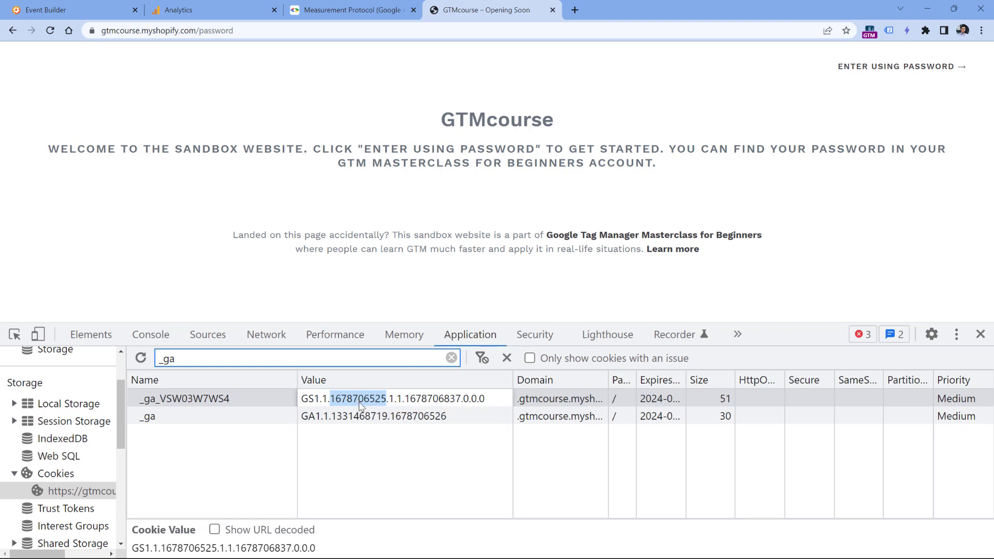
{"action": "left_click_drag", "start_coordinate": [330, 399], "coordinate": [388, 405]}
{"action": "right_click", "coordinate": [454, 401]}
{"action": "left_click", "coordinate": [477, 286]}
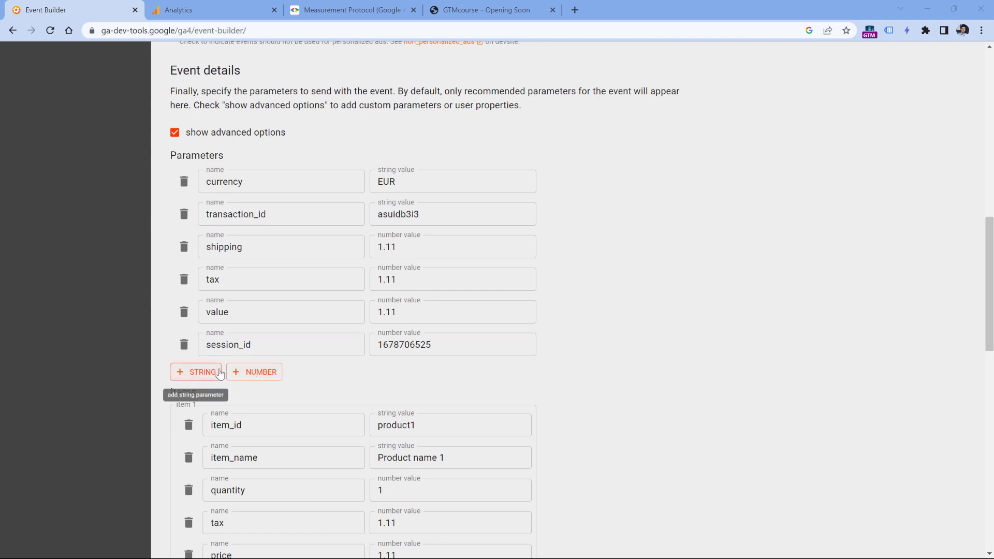
{"action": "left_click_drag", "start_coordinate": [379, 337], "coordinate": [419, 336]}
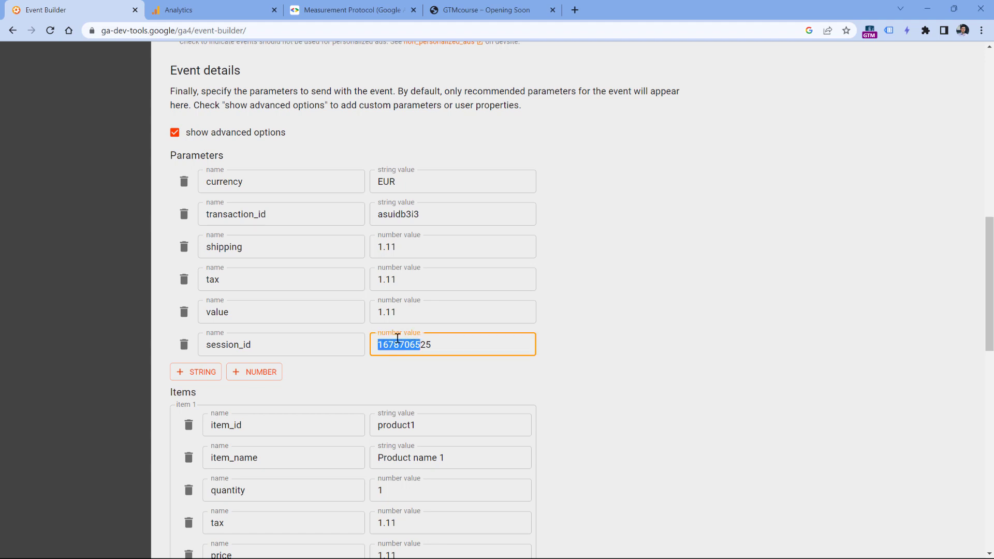
{"action": "left_click", "coordinate": [610, 369]}
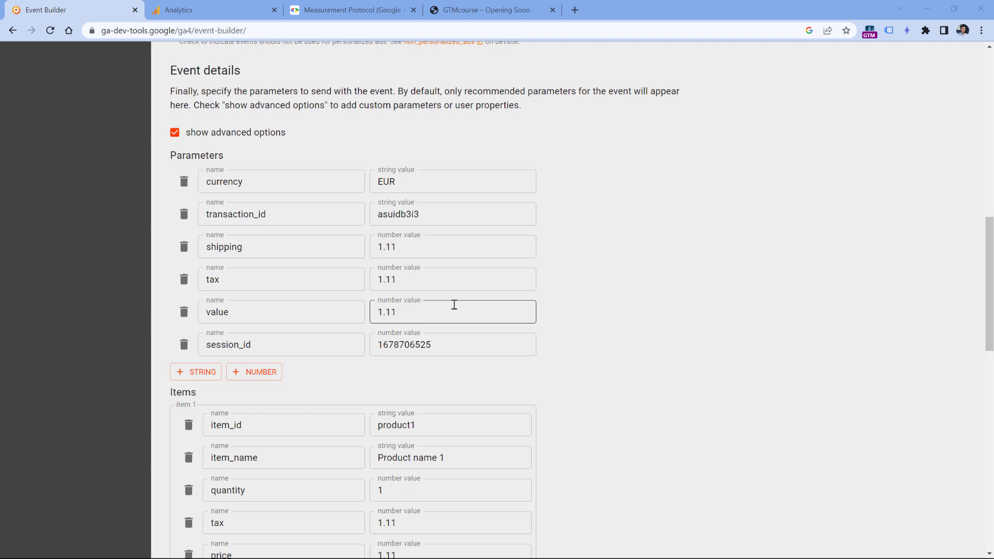
{"action": "left_click", "coordinate": [208, 10]}
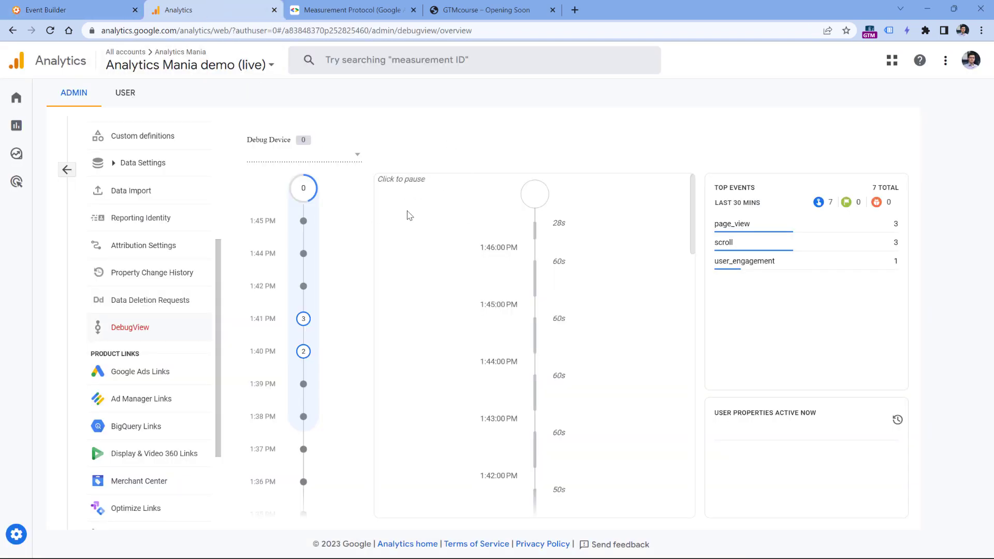
{"action": "left_click", "coordinate": [67, 9]}
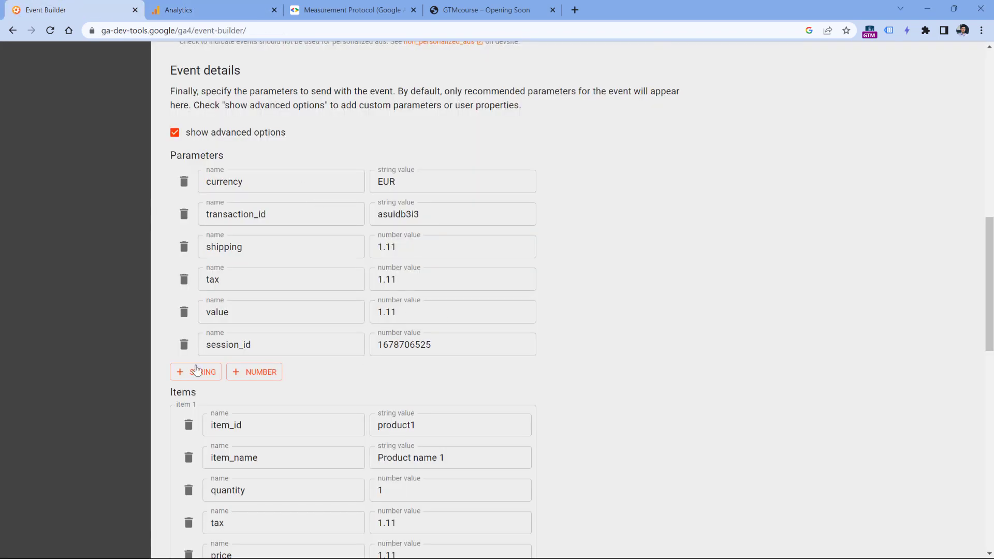
- Add a debug_mode number parameter with value 1, then return to the GTMcourse tab
{"action": "left_click", "coordinate": [259, 373]}
{"action": "type", "text": "debug"}
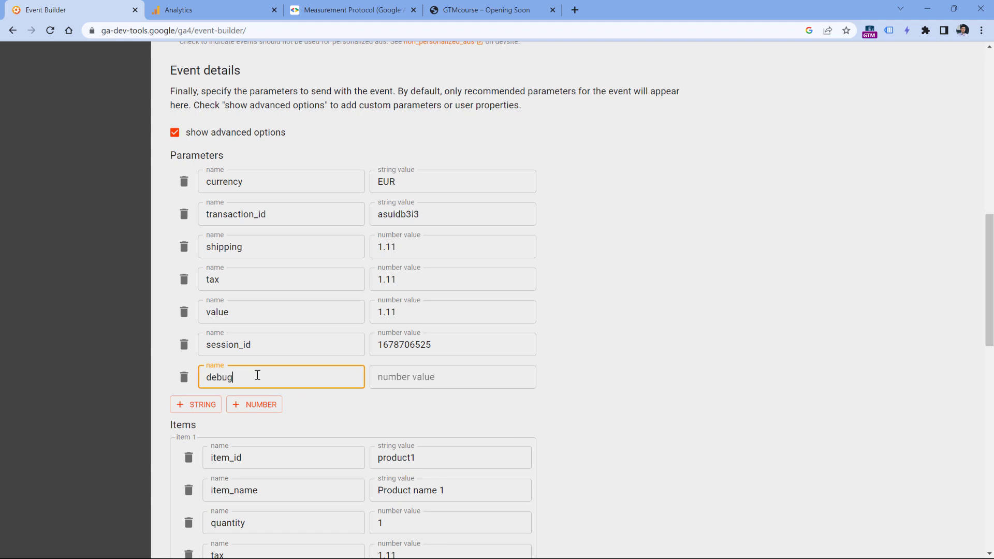
{"action": "type", "text": "_mode"}
{"action": "left_click", "coordinate": [368, 384]}
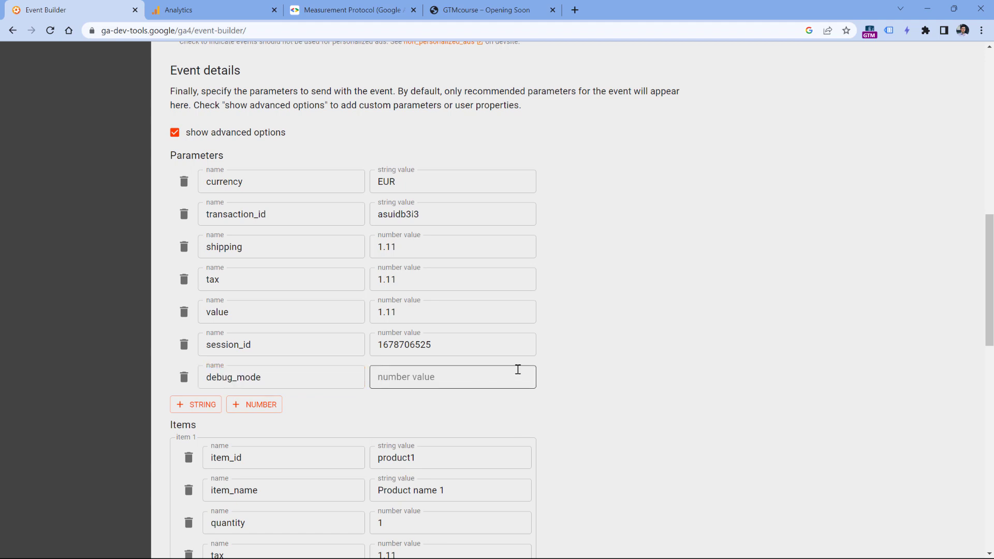
{"action": "type", "text": "1"}
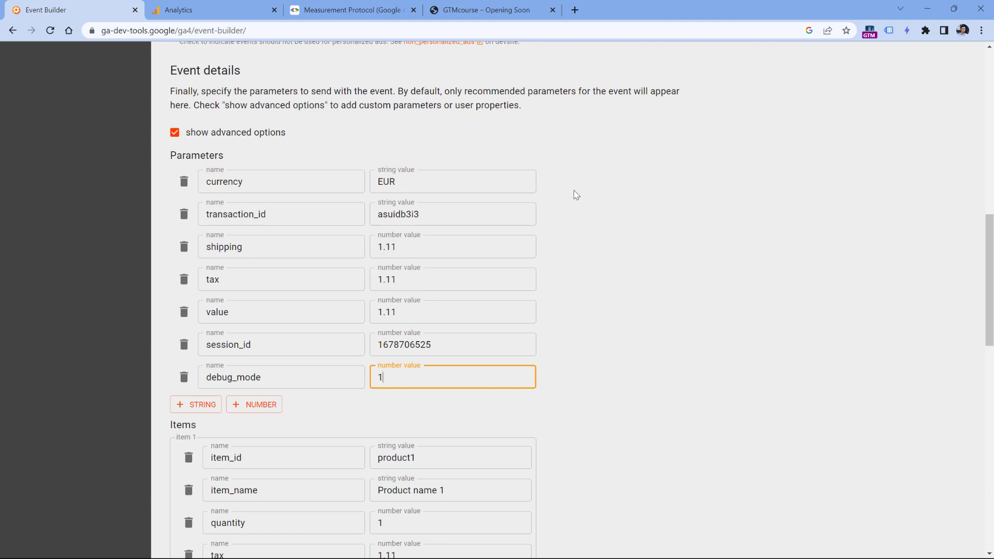
{"action": "left_click", "coordinate": [489, 10]}
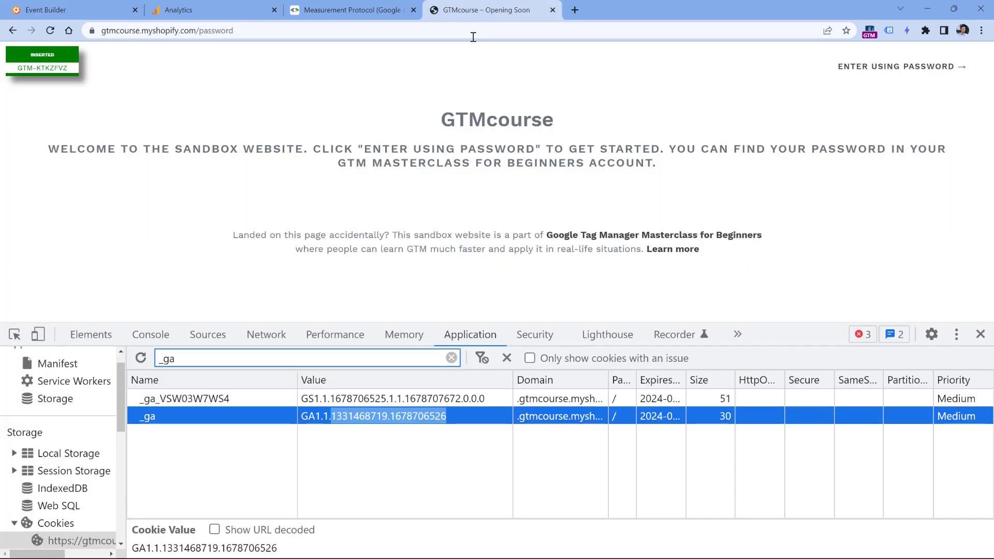
- Close DevTools, reload the GTMcourse sandbox page, and view its fresh events in DebugView
{"action": "key", "text": "F12"}
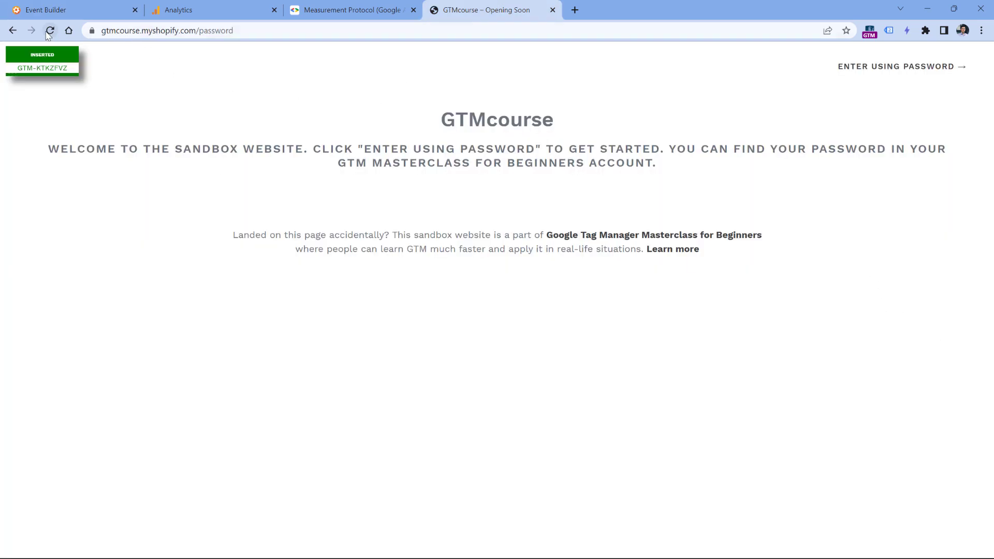
{"action": "left_click", "coordinate": [49, 30]}
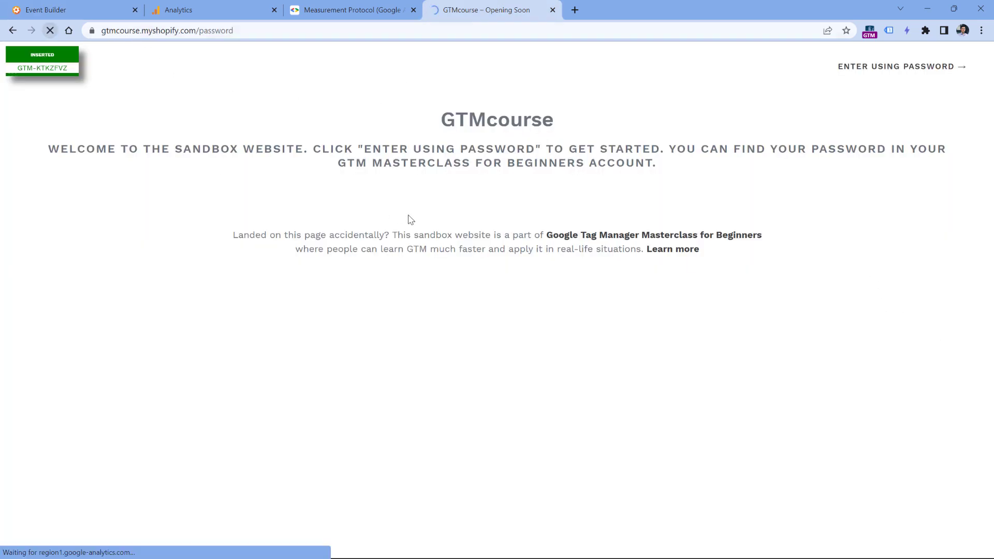
{"action": "left_click", "coordinate": [926, 31]}
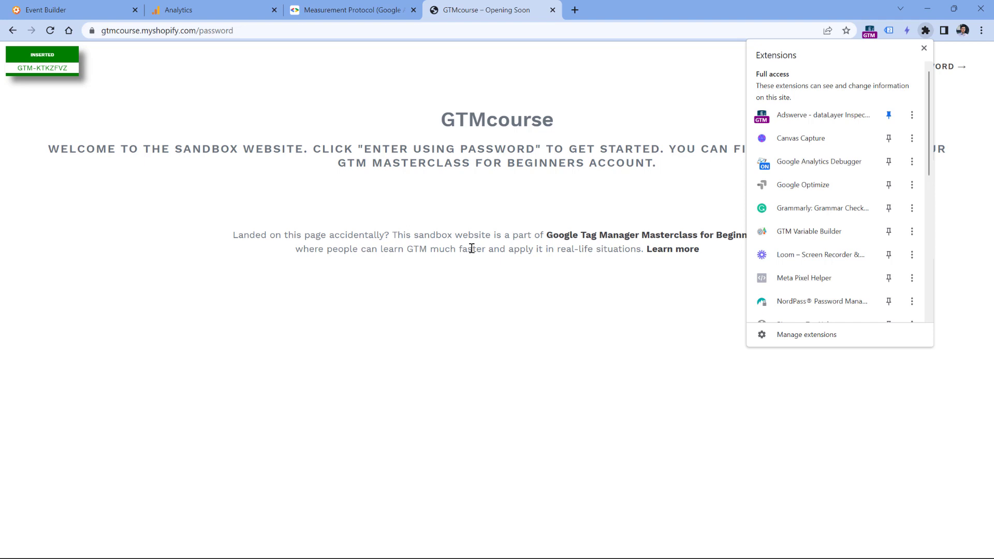
{"action": "left_click", "coordinate": [213, 11]}
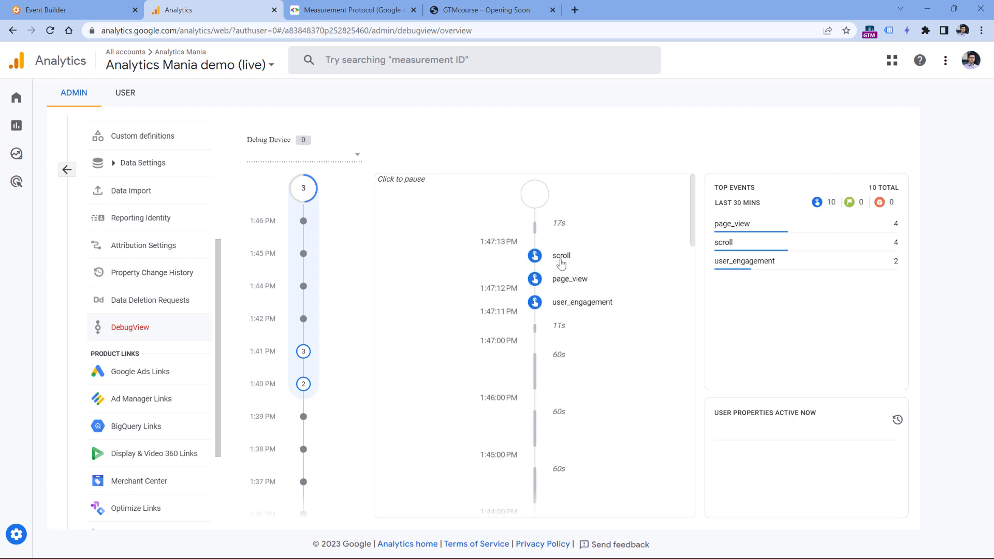
{"action": "left_click", "coordinate": [566, 279]}
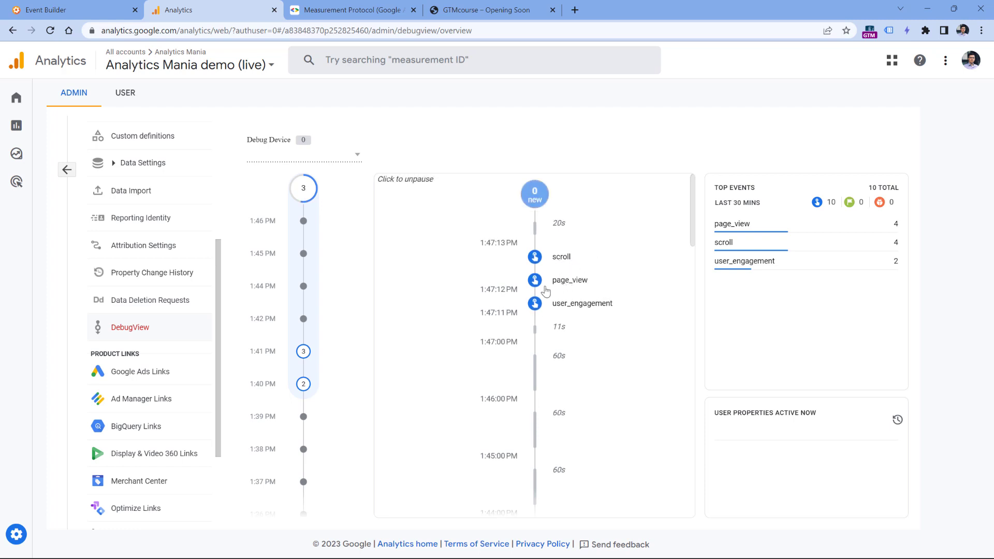
{"action": "left_click", "coordinate": [518, 313]}
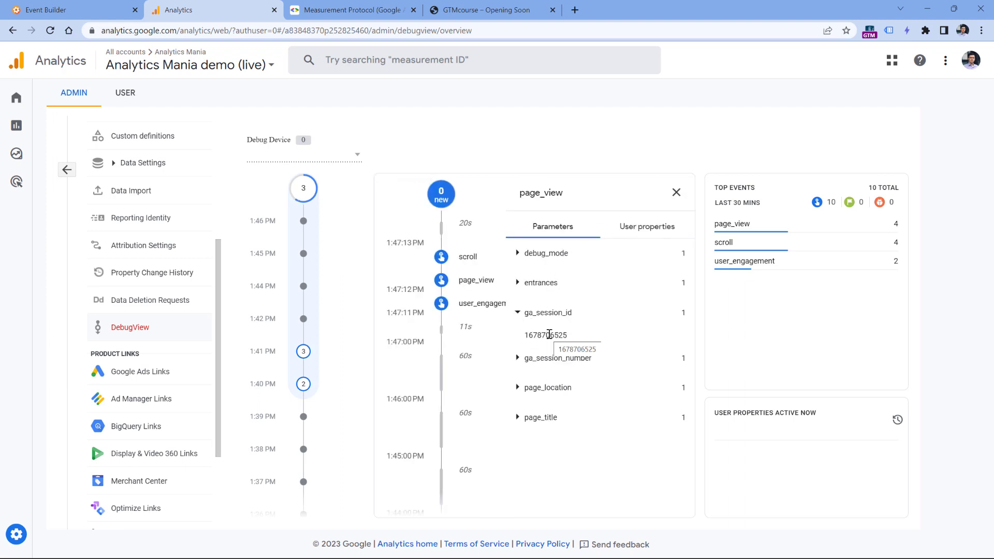
{"action": "left_click", "coordinate": [92, 7]}
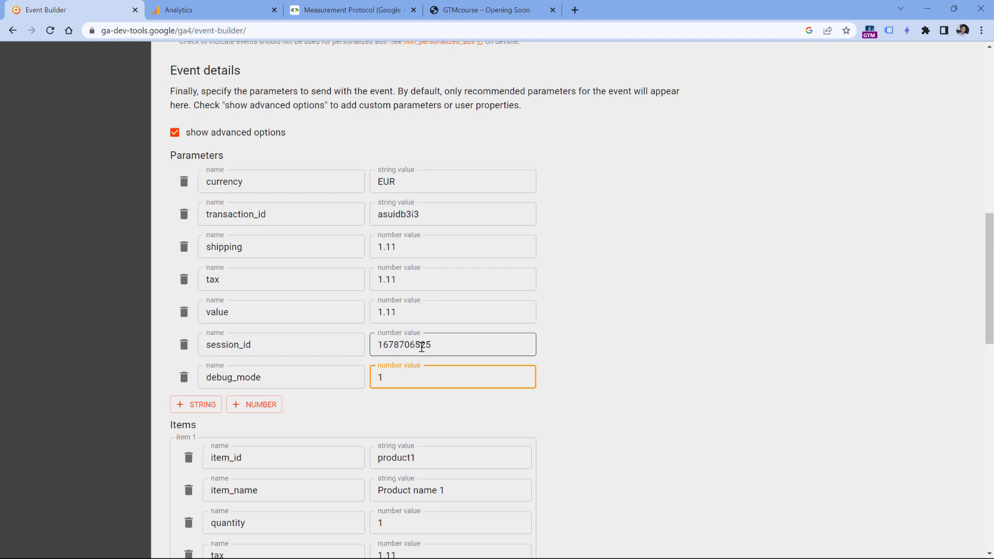
{"action": "left_click", "coordinate": [176, 9]}
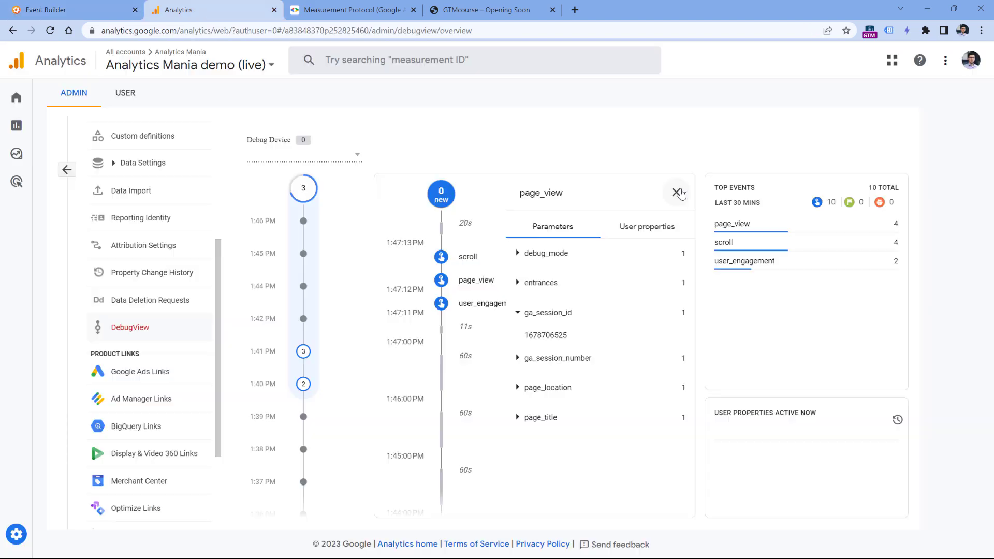
{"action": "left_click", "coordinate": [80, 11]}
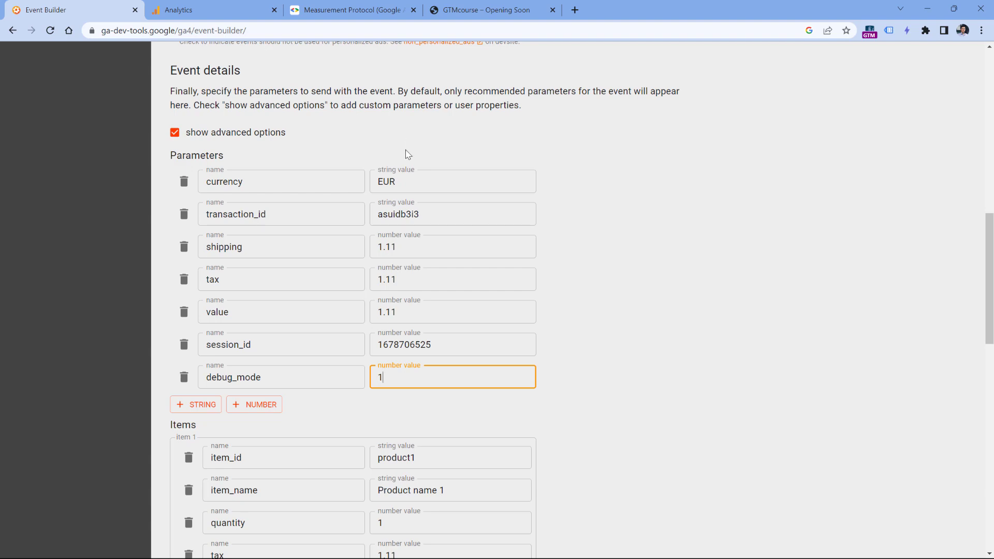
- Validate the purchase event, send it to GA, and check DebugView for its arrival
{"action": "scroll", "coordinate": [403, 155], "scroll_direction": "down", "scroll_amount": 3}
{"action": "scroll", "coordinate": [402, 158], "scroll_direction": "down", "scroll_amount": 5}
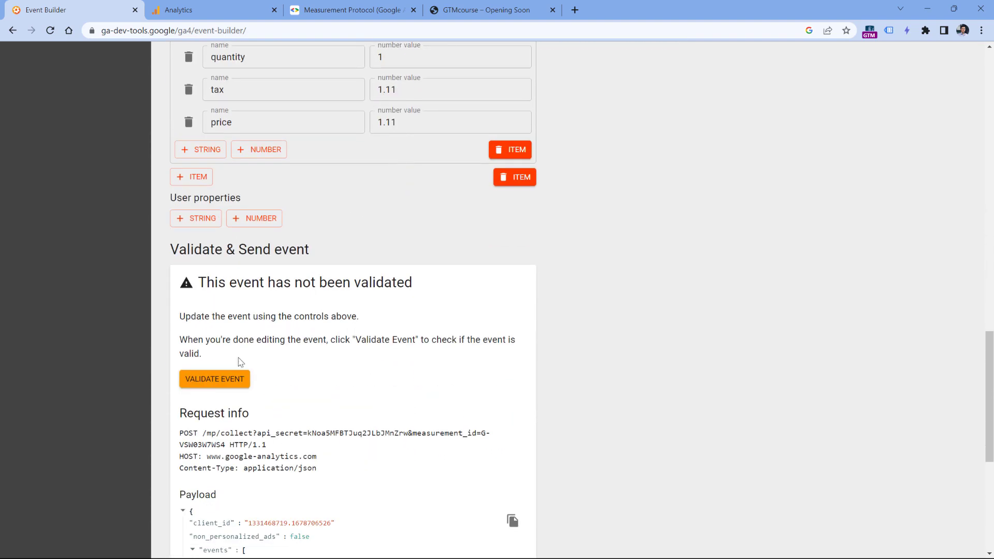
{"action": "left_click", "coordinate": [217, 384]}
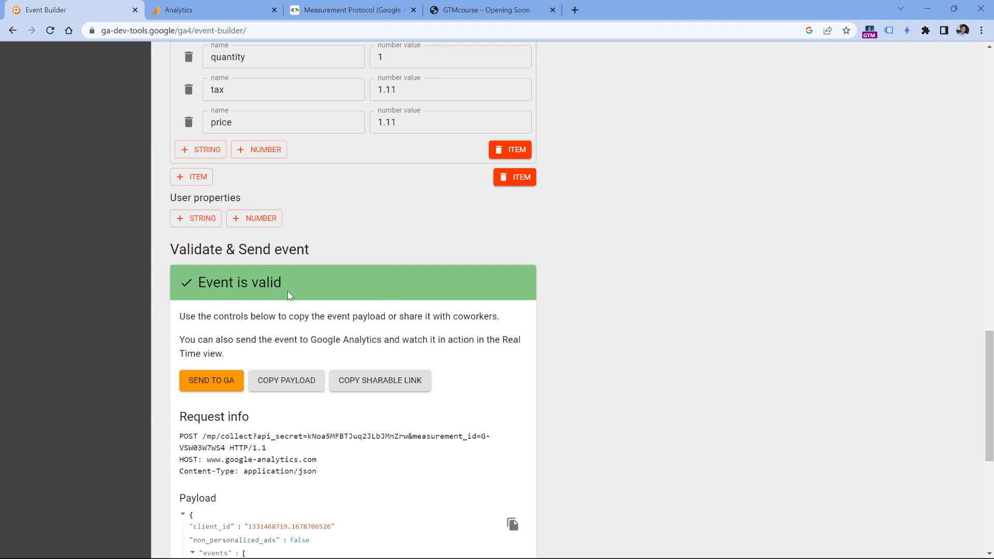
{"action": "left_click", "coordinate": [226, 381]}
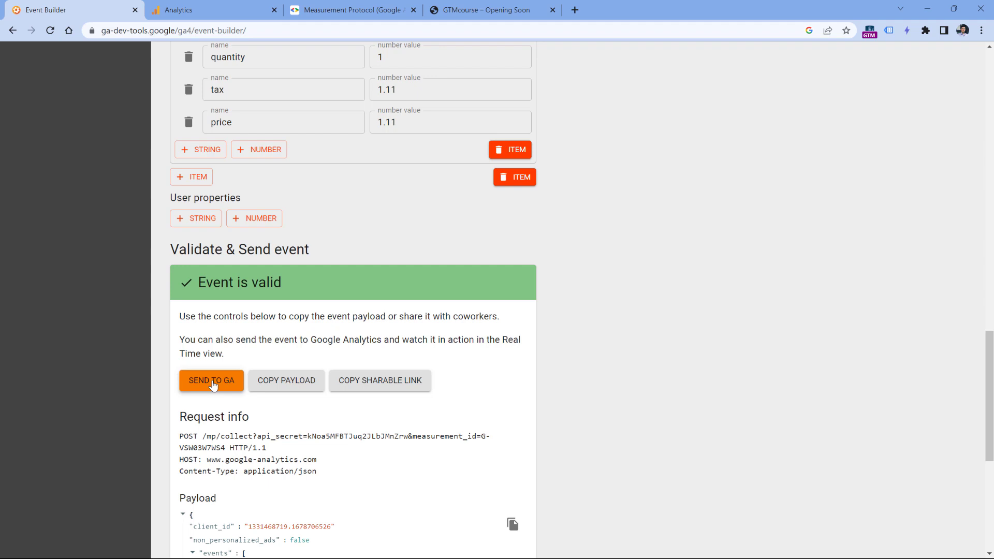
{"action": "left_click", "coordinate": [212, 386]}
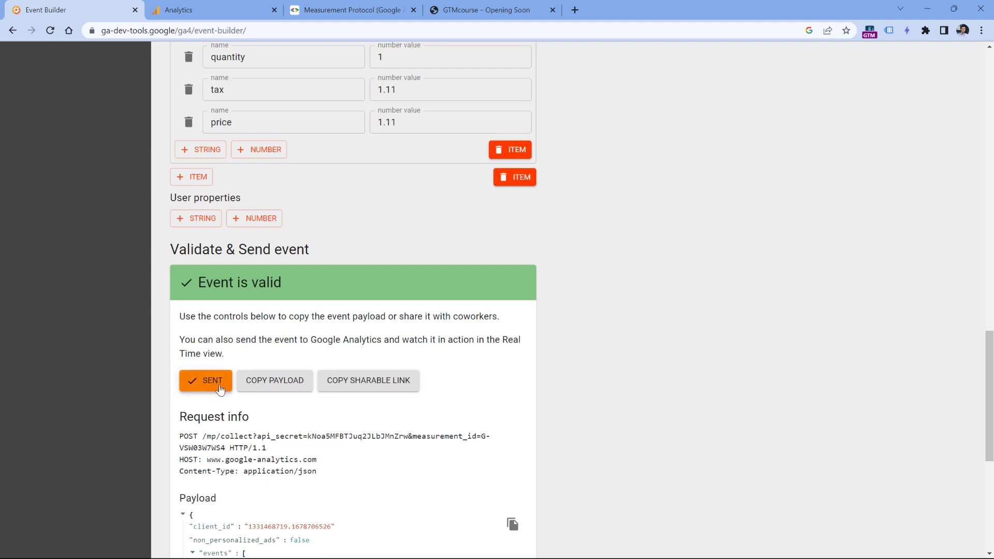
{"action": "left_click", "coordinate": [216, 9]}
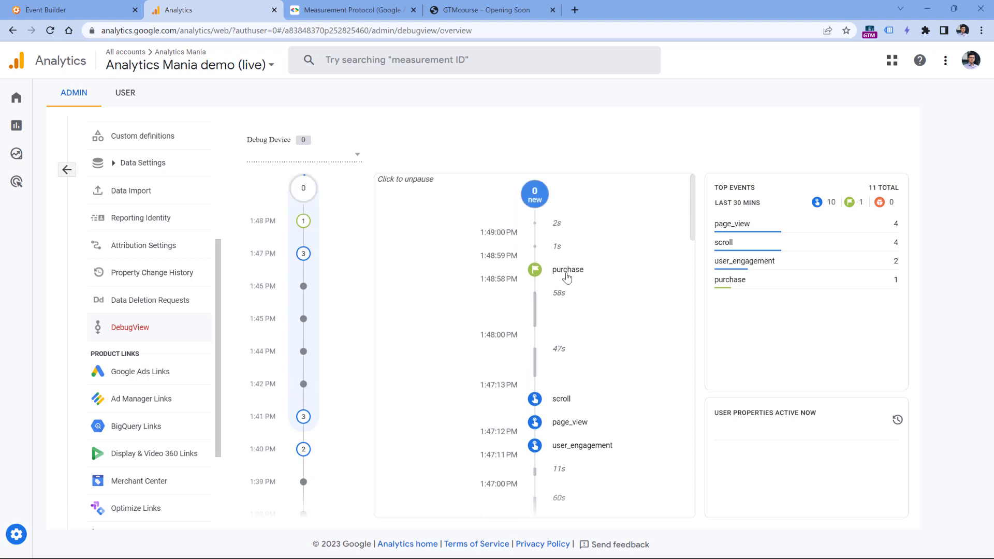
- Inspect the purchase event's parameters and its Product name 1 (product1) item in DebugView
{"action": "left_click", "coordinate": [568, 273]}
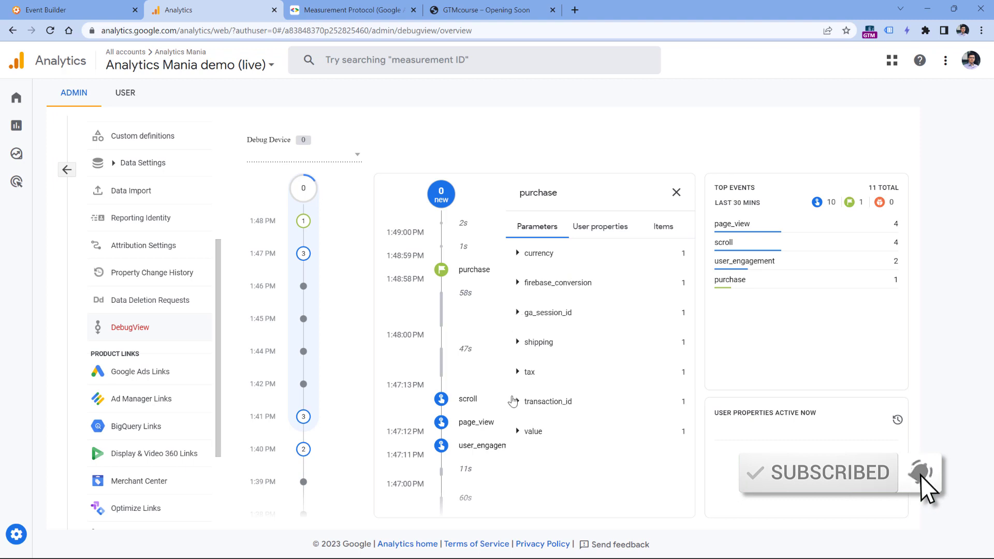
{"action": "left_click", "coordinate": [664, 228]}
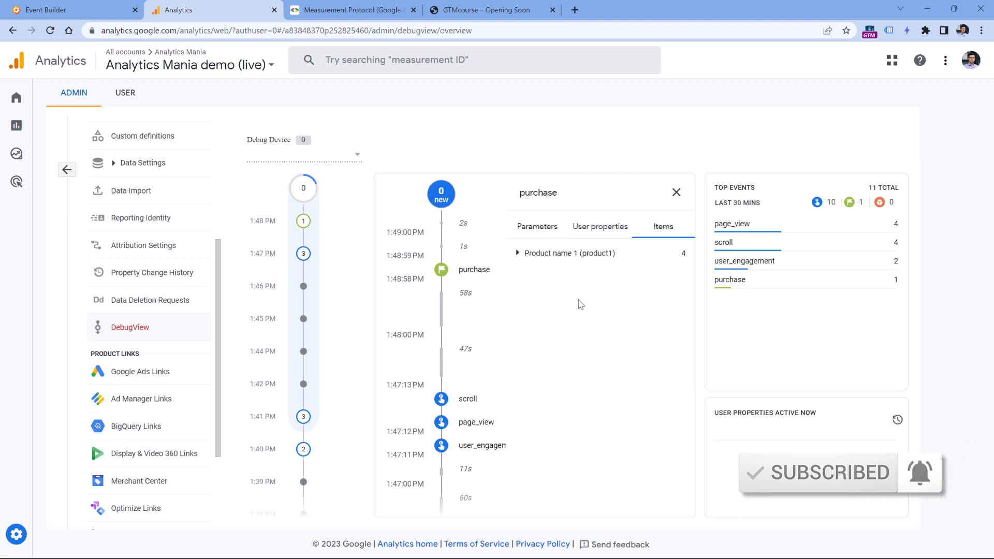
{"action": "left_click", "coordinate": [518, 255]}
{"action": "left_click", "coordinate": [539, 254]}
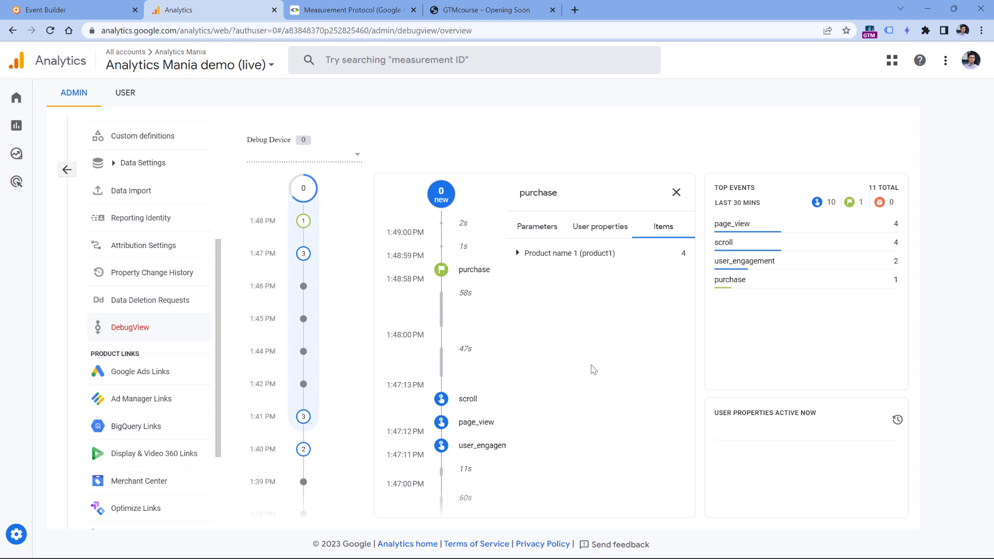
- Add a page_location string parameter holding the copied GTMcourse site address
{"action": "key", "text": "ctrl+shift+Tab"}
{"action": "scroll", "coordinate": [435, 255], "scroll_direction": "up", "scroll_amount": 15}
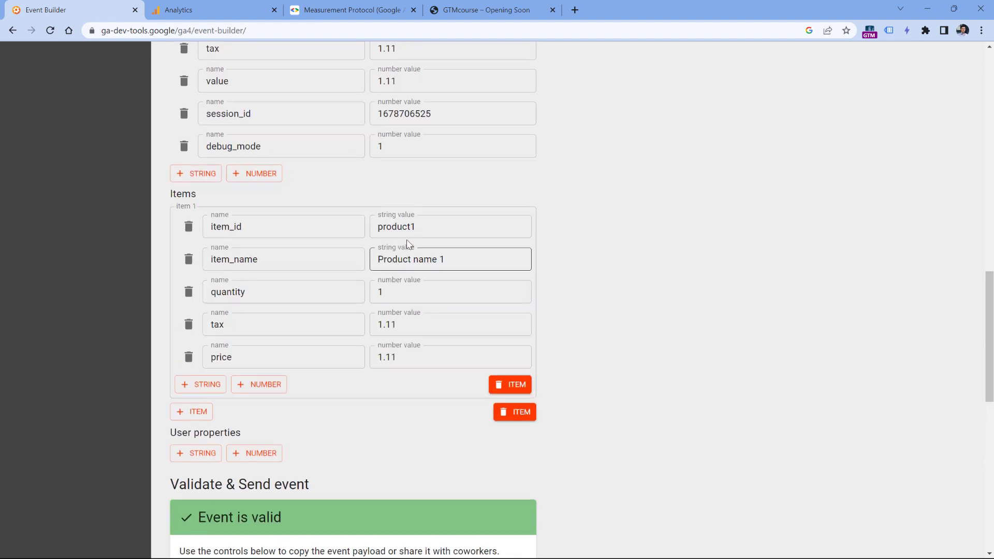
{"action": "scroll", "coordinate": [577, 241], "scroll_direction": "down", "scroll_amount": 1}
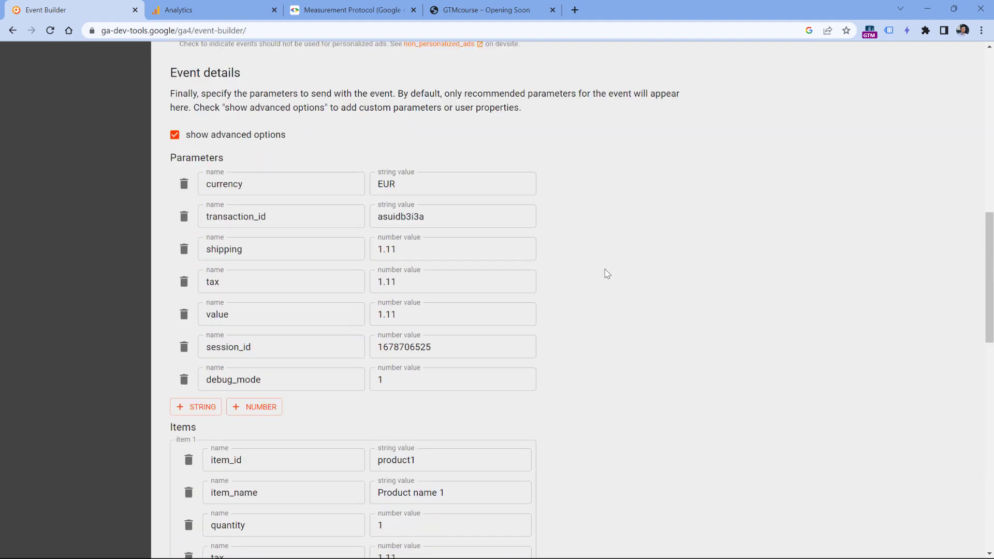
{"action": "left_click", "coordinate": [197, 408]}
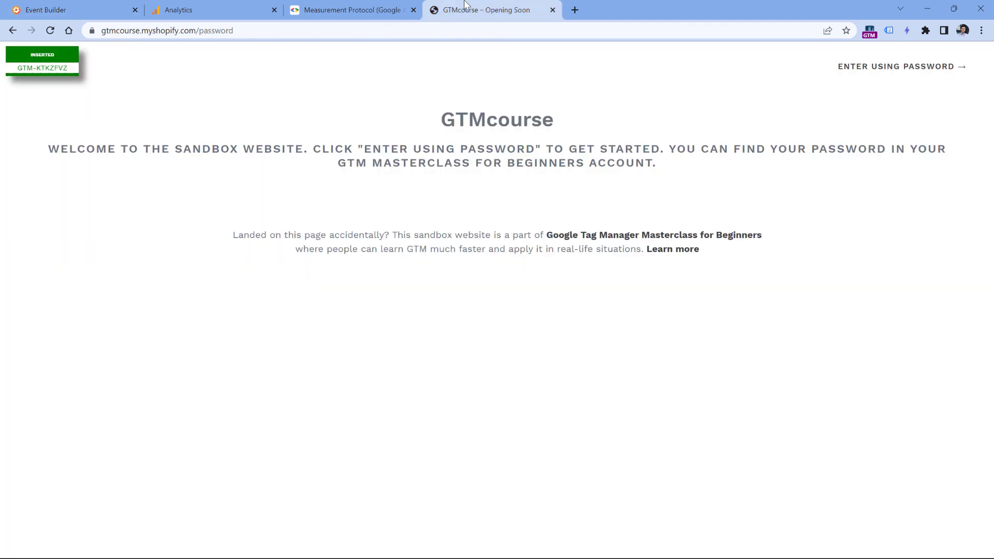
{"action": "left_click", "coordinate": [466, 9]}
{"action": "left_click", "coordinate": [241, 29]}
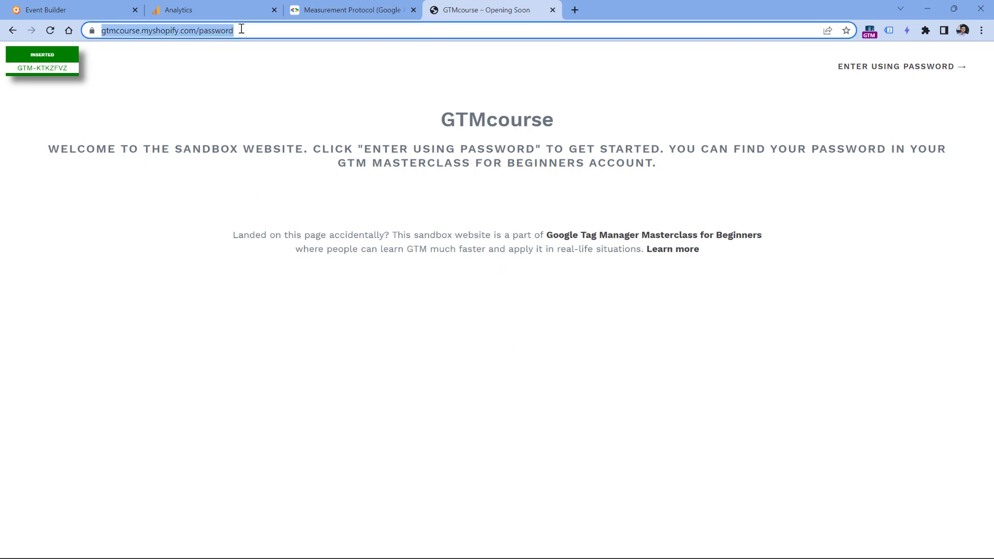
{"action": "left_click", "coordinate": [110, 11]}
{"action": "left_click", "coordinate": [273, 416]}
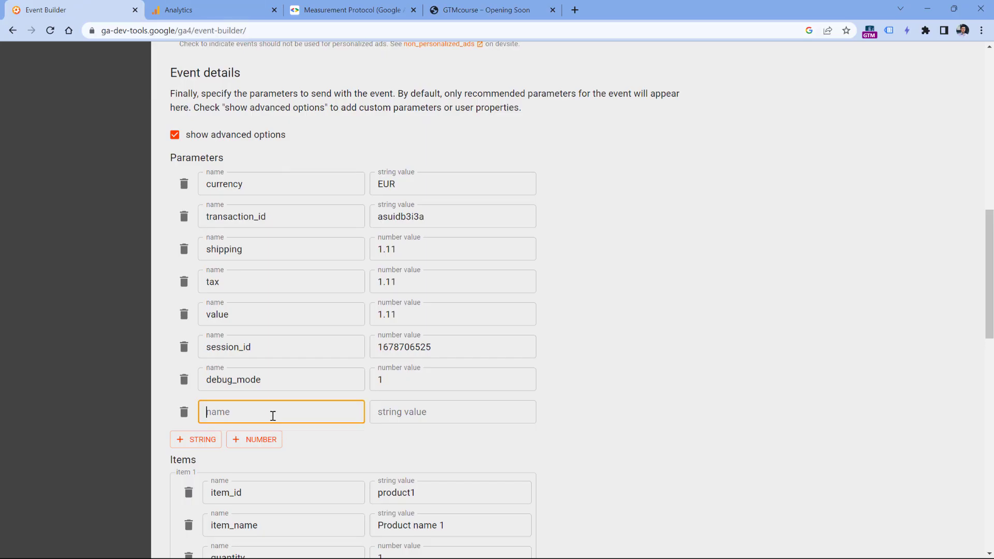
{"action": "type", "text": "page_location"}
{"action": "left_click", "coordinate": [409, 413]}
{"action": "key", "text": "ctrl+v"}
{"action": "left_click", "coordinate": [621, 289]}
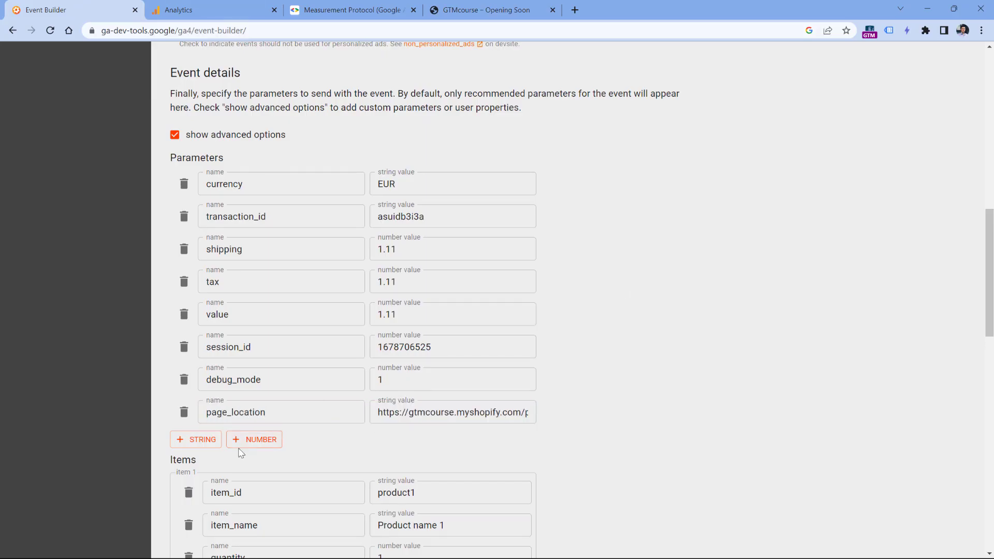
- Add an empty page_title string parameter row, then delete it again
{"action": "left_click", "coordinate": [197, 440]}
{"action": "left_click", "coordinate": [221, 444]}
{"action": "type", "text": "page_"}
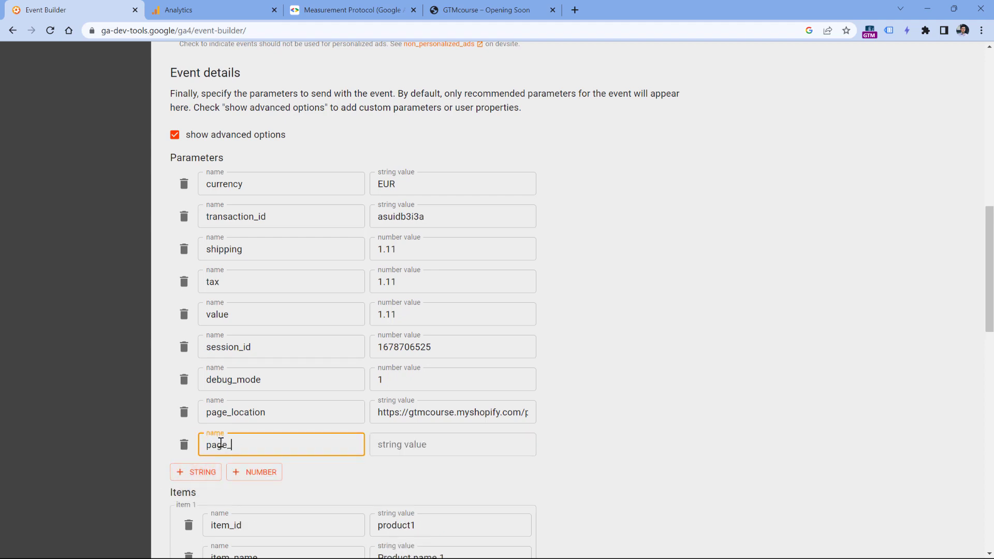
{"action": "type", "text": "title"}
{"action": "left_click", "coordinate": [389, 446]}
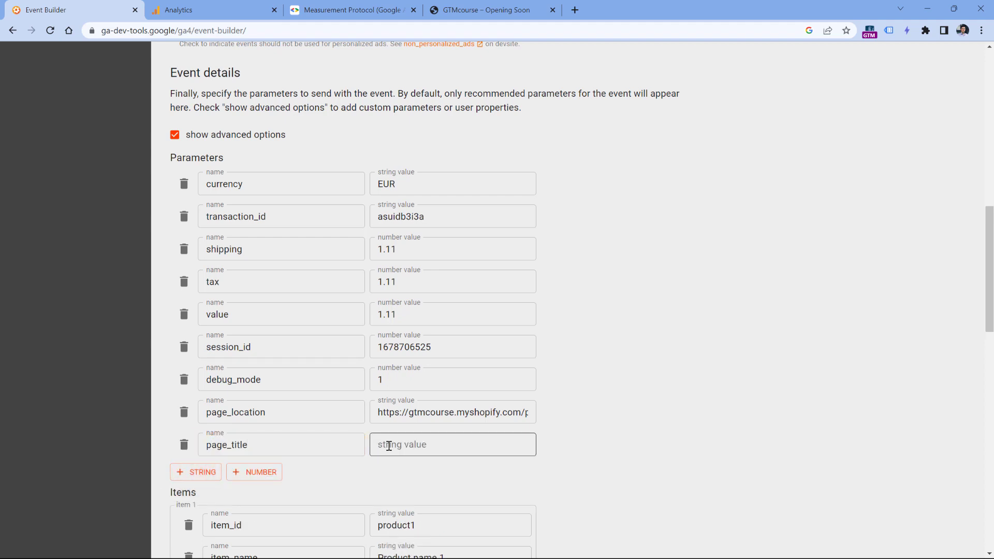
{"action": "left_click", "coordinate": [452, 439]}
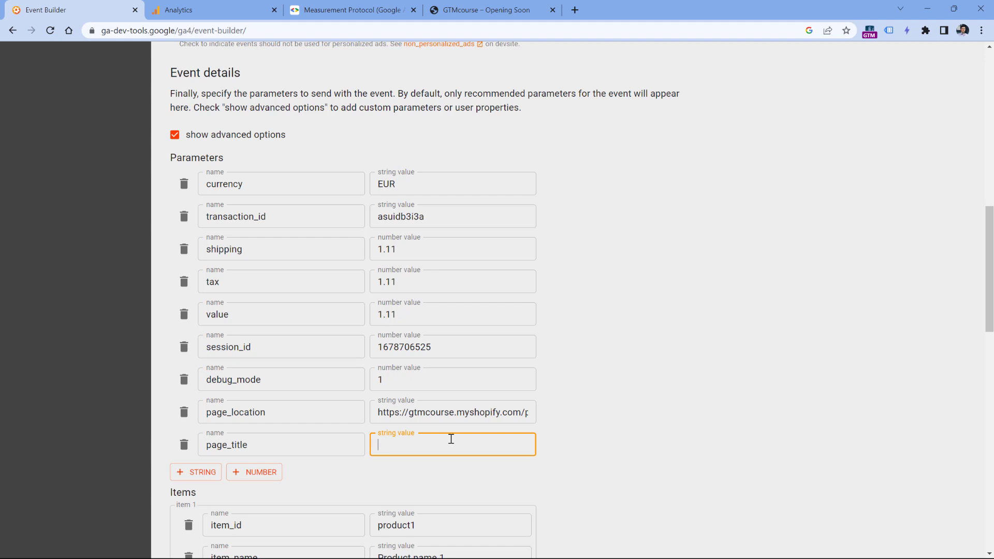
{"action": "left_click", "coordinate": [184, 445]}
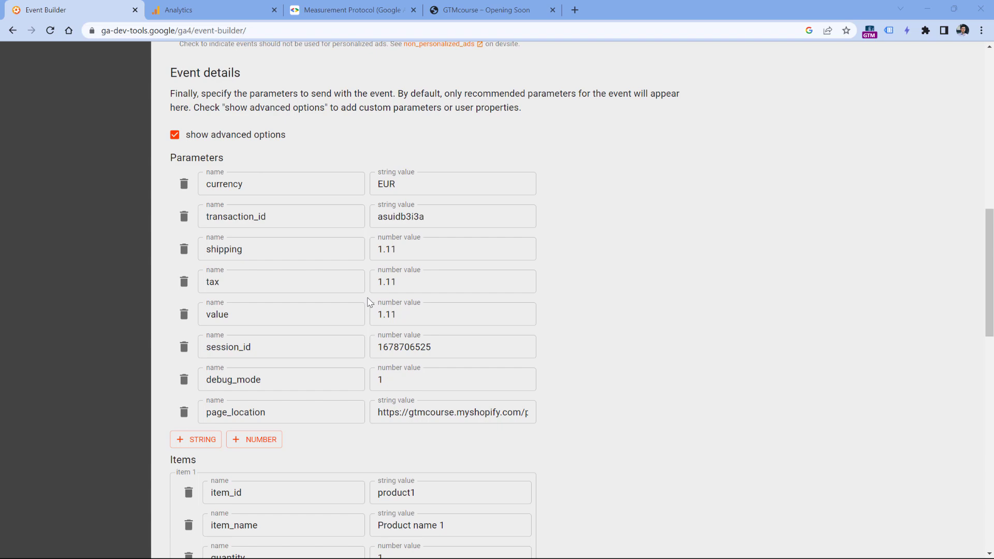
{"action": "scroll", "coordinate": [458, 290], "scroll_direction": "up", "scroll_amount": 7}
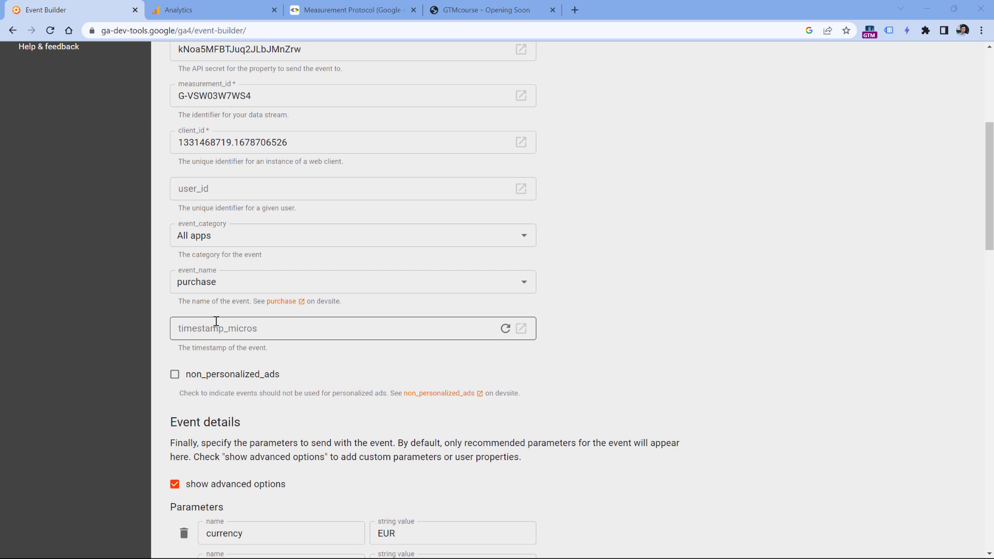
{"action": "scroll", "coordinate": [344, 437], "scroll_direction": "up", "scroll_amount": 2}
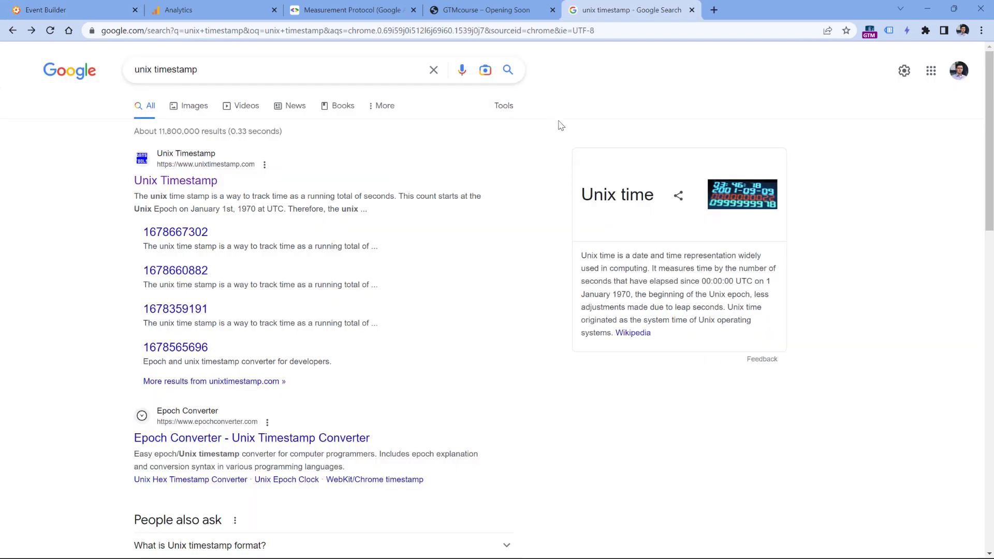
{"action": "left_click", "coordinate": [182, 185]}
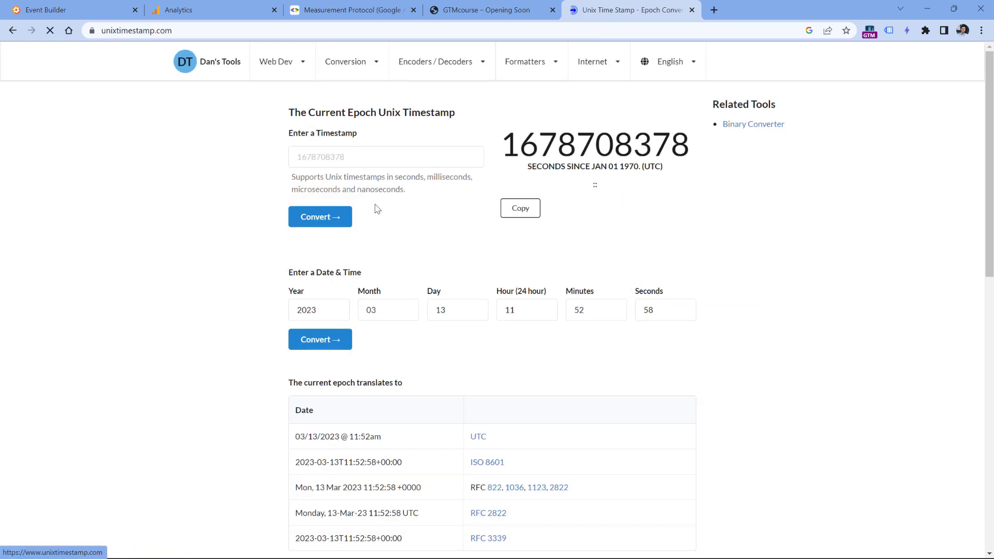
{"action": "left_click_drag", "start_coordinate": [503, 144], "coordinate": [687, 139]}
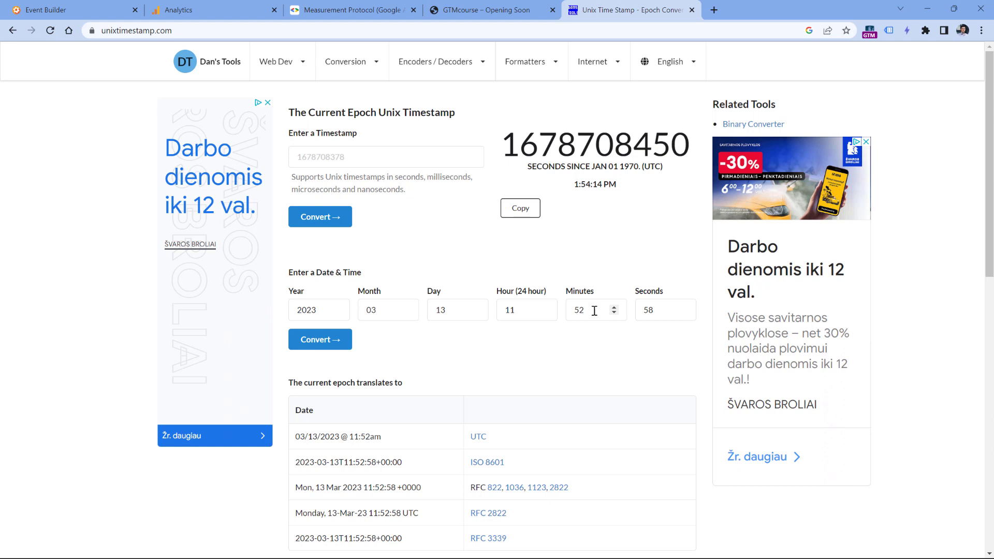
{"action": "double_click", "coordinate": [583, 310]}
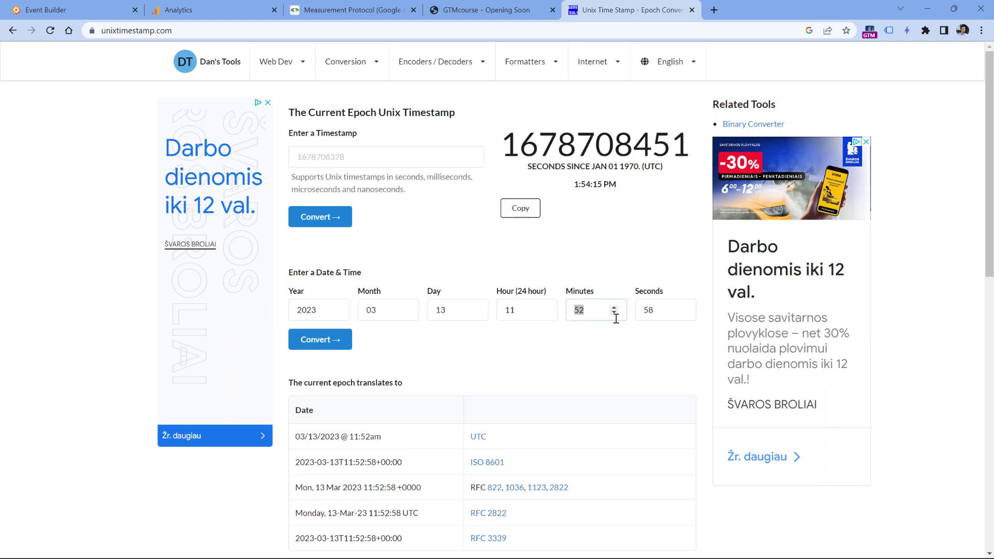
{"action": "type", "text": "48"}
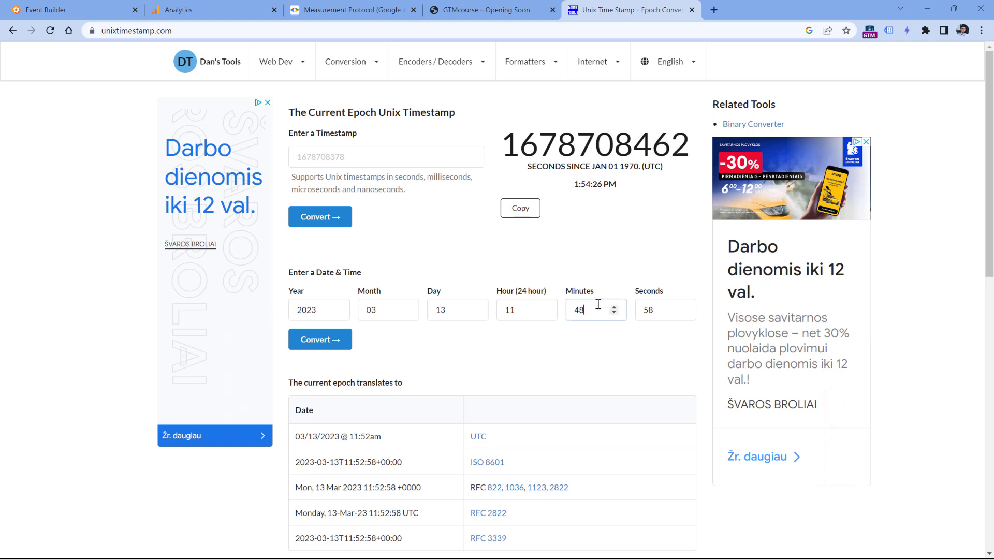
{"action": "left_click", "coordinate": [330, 340]}
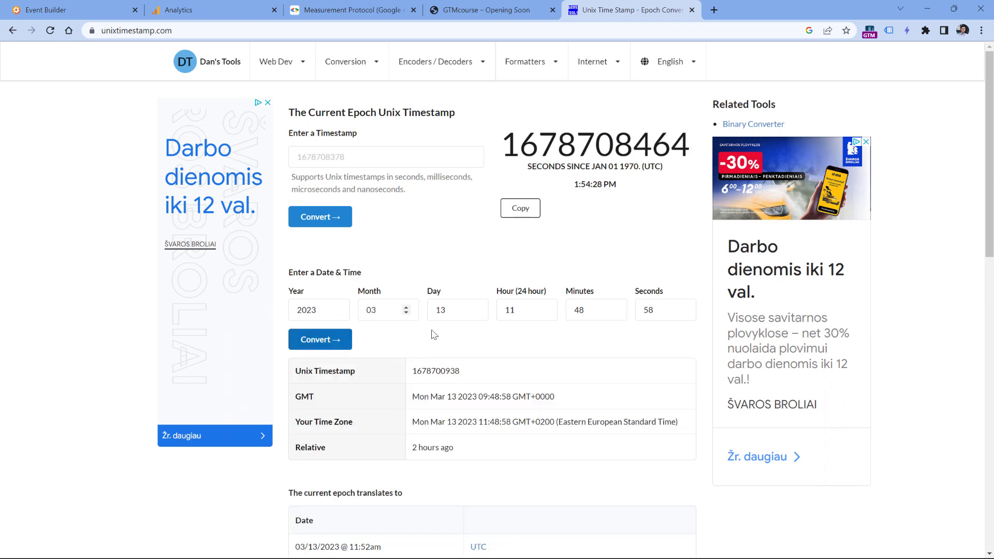
{"action": "double_click", "coordinate": [434, 371]}
{"action": "key", "text": "ctrl+c"}
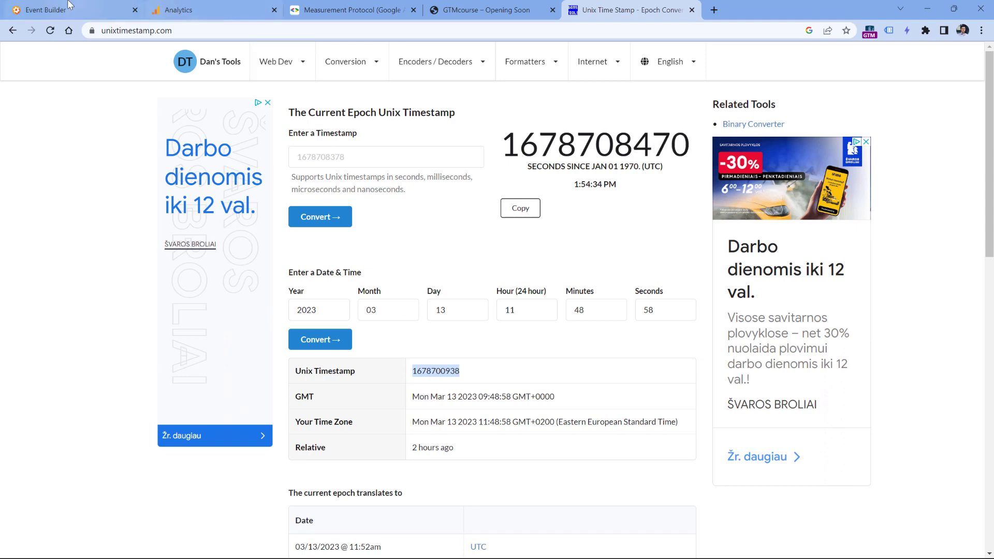
{"action": "left_click", "coordinate": [201, 9]}
{"action": "left_click", "coordinate": [65, 10]}
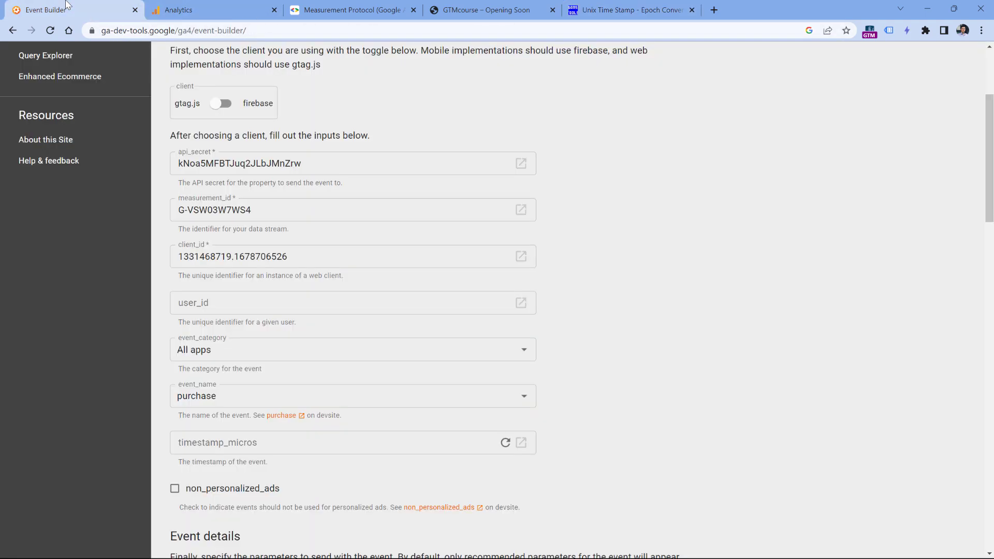
{"action": "left_click", "coordinate": [254, 446]}
{"action": "key", "text": "ctrl+v"}
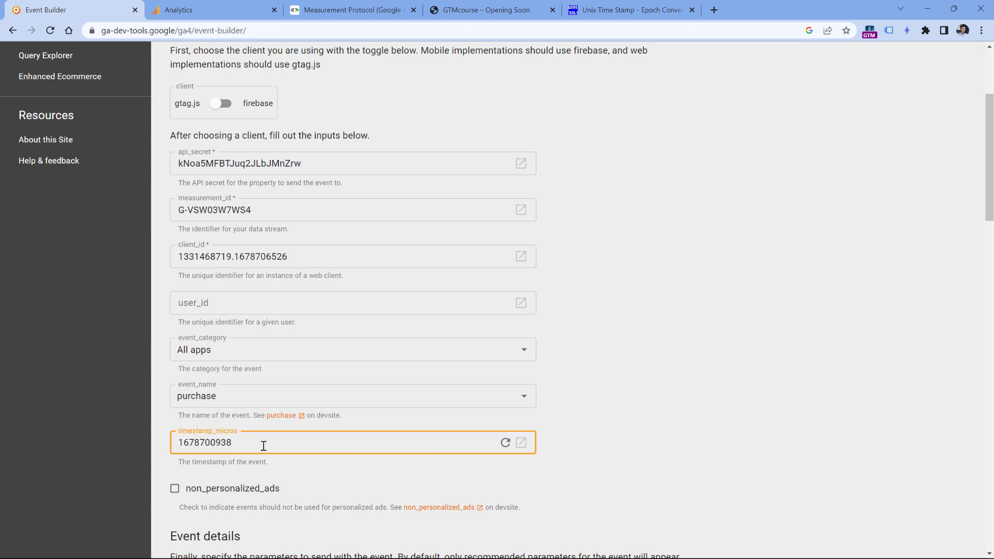
{"action": "type", "text": "000000"}
{"action": "key", "text": "Tab"}
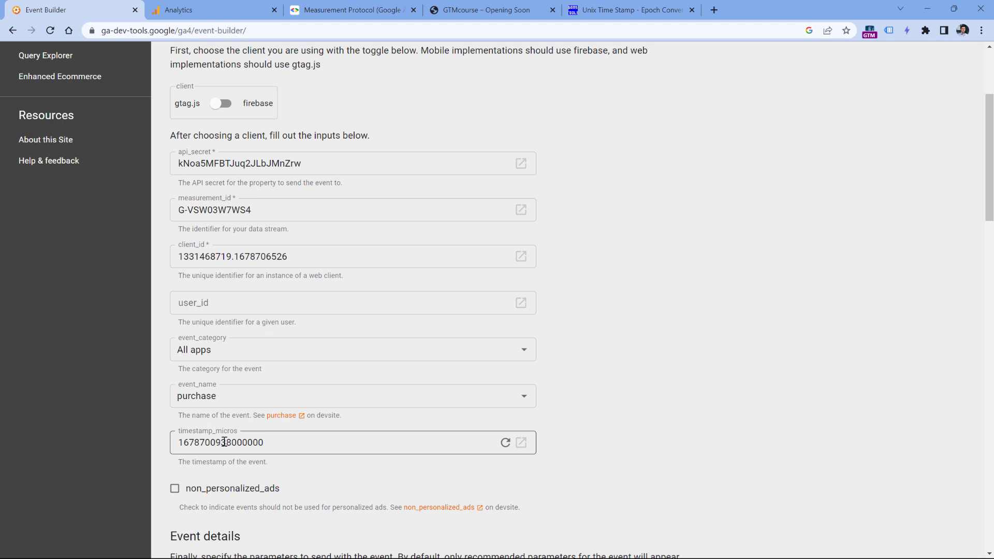
{"action": "scroll", "coordinate": [559, 229], "scroll_direction": "down", "scroll_amount": 3}
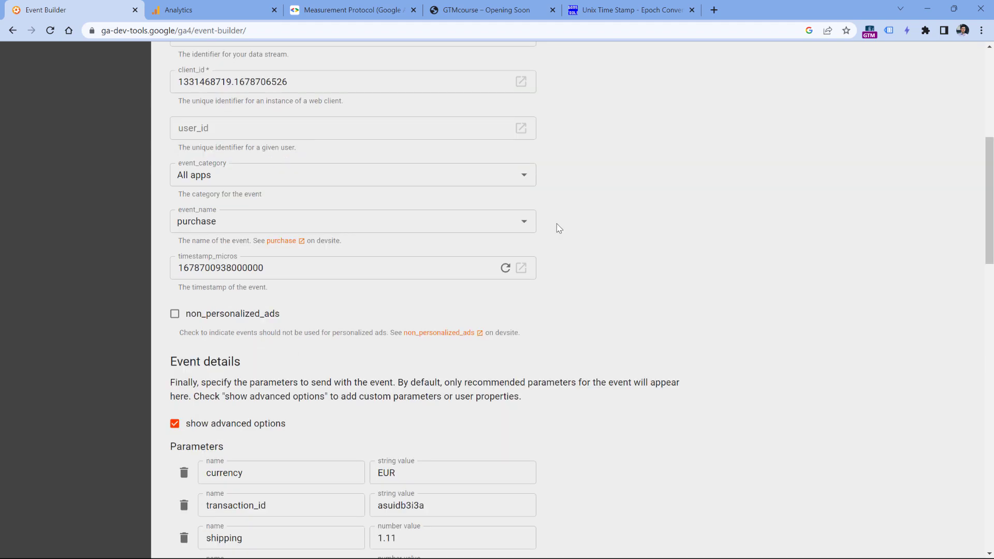